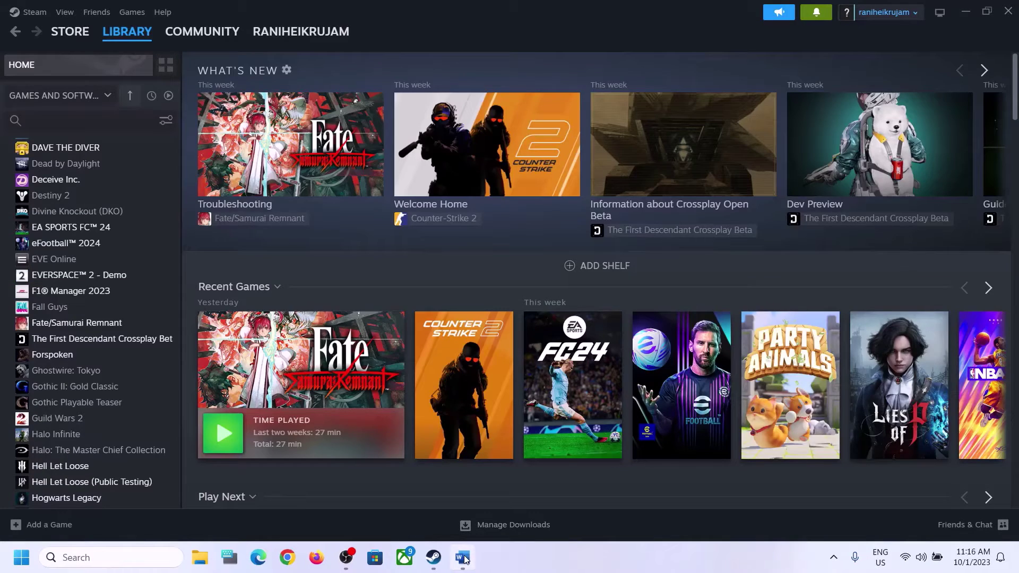
Highlight the Windows + G instruction in the document, then minimize it to reveal Steam
left_click(298, 250)
left_click_drag(274, 249, 655, 245)
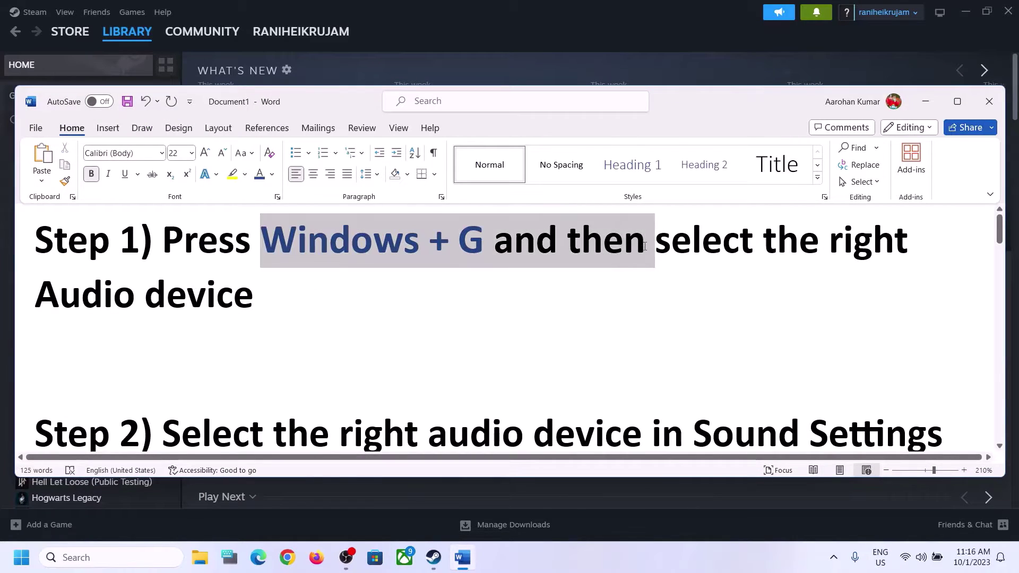
left_click(925, 101)
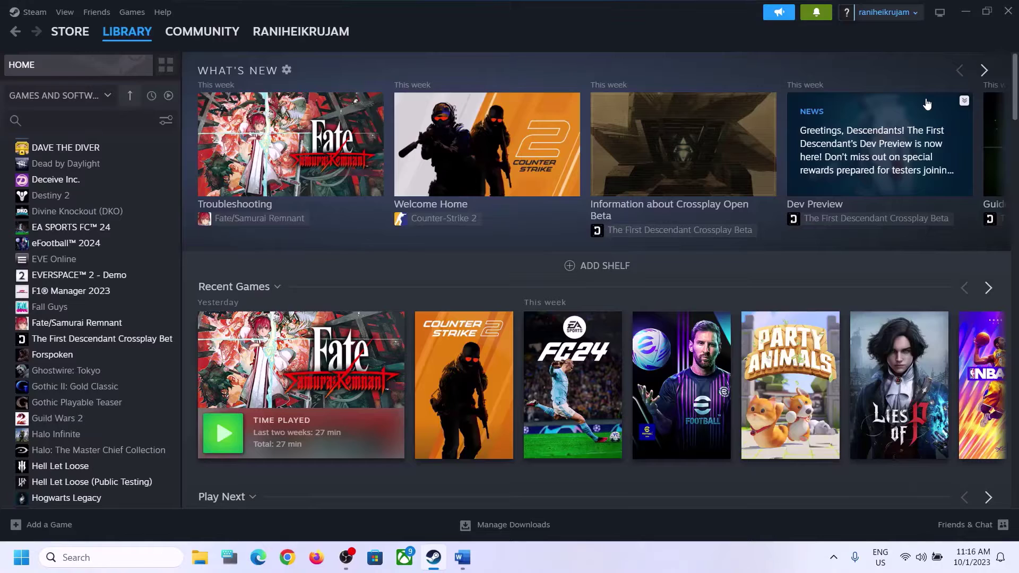
In the Game Bar Audio widget, choose Speakers (Realtek(R) Audio) as the default output
key("super+g")
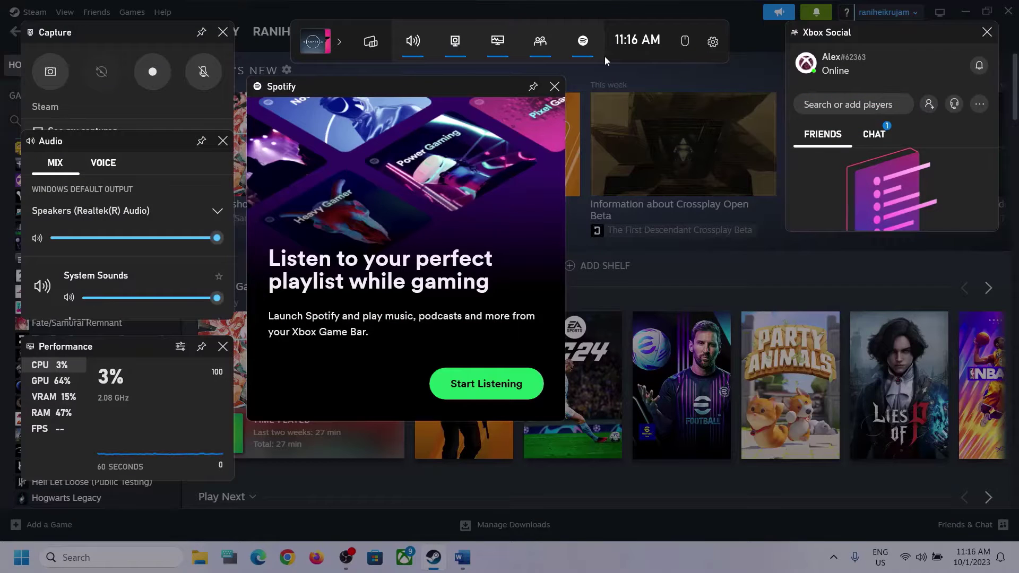
left_click(414, 44)
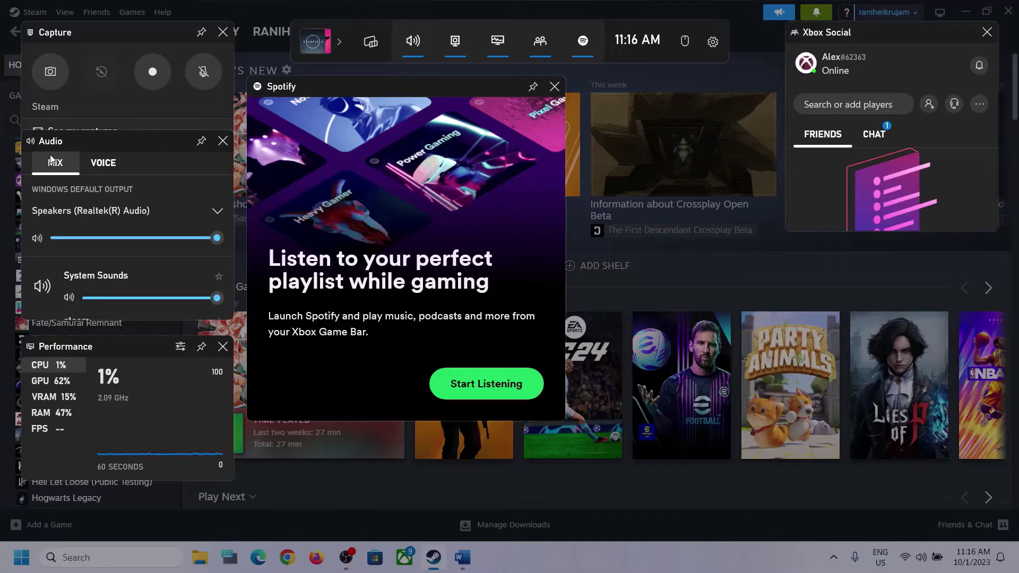
left_click(216, 213)
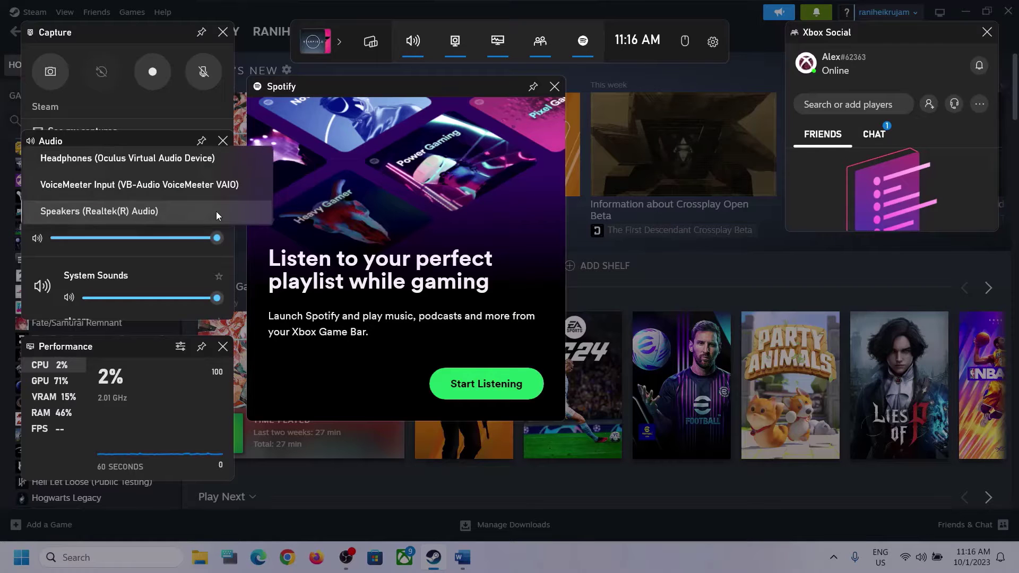
left_click(146, 211)
scroll(156, 263, "down", 2)
scroll(150, 284, "up", 1)
scroll(137, 284, "down", 1)
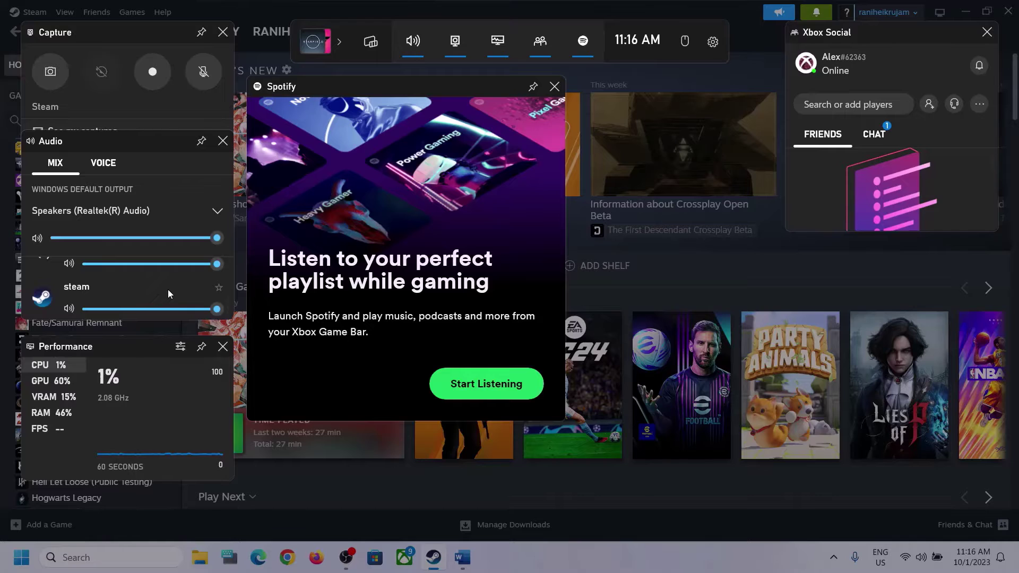
scroll(168, 288, "up", 1)
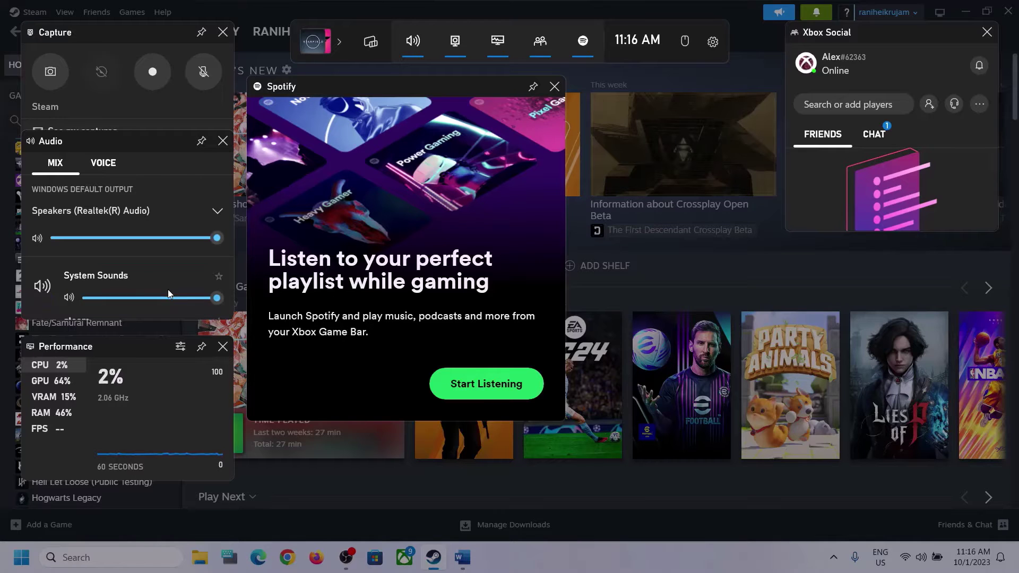
On the Voice tab, keep Microphone Array as the default input device
left_click(101, 168)
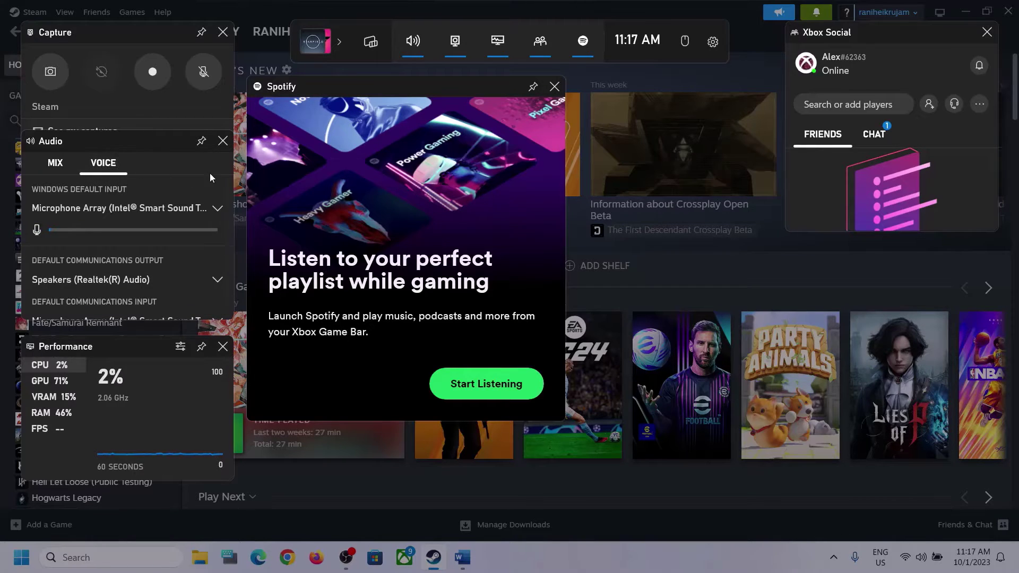
left_click(214, 208)
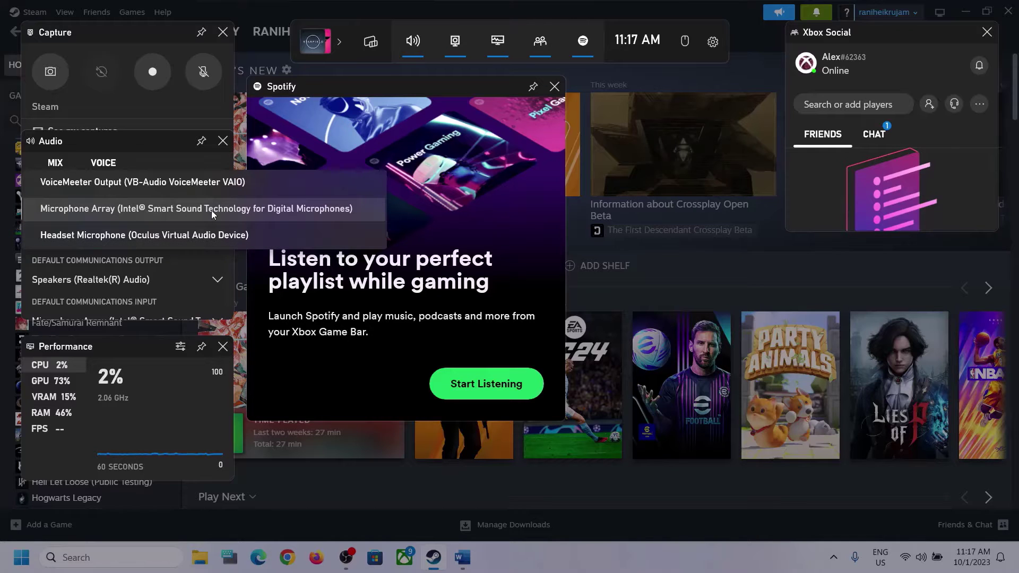
left_click(148, 142)
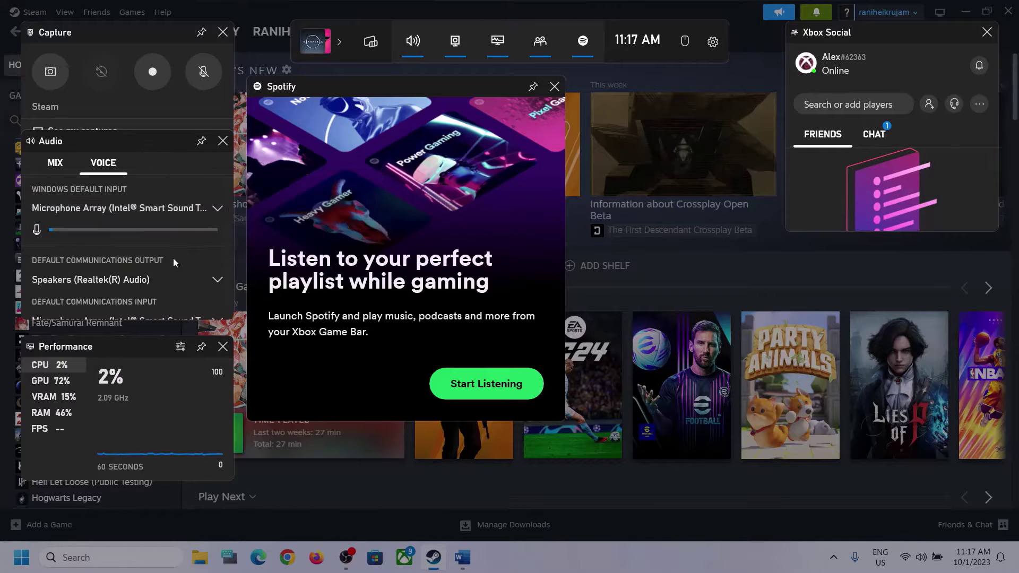
scroll(173, 258, "down", 1)
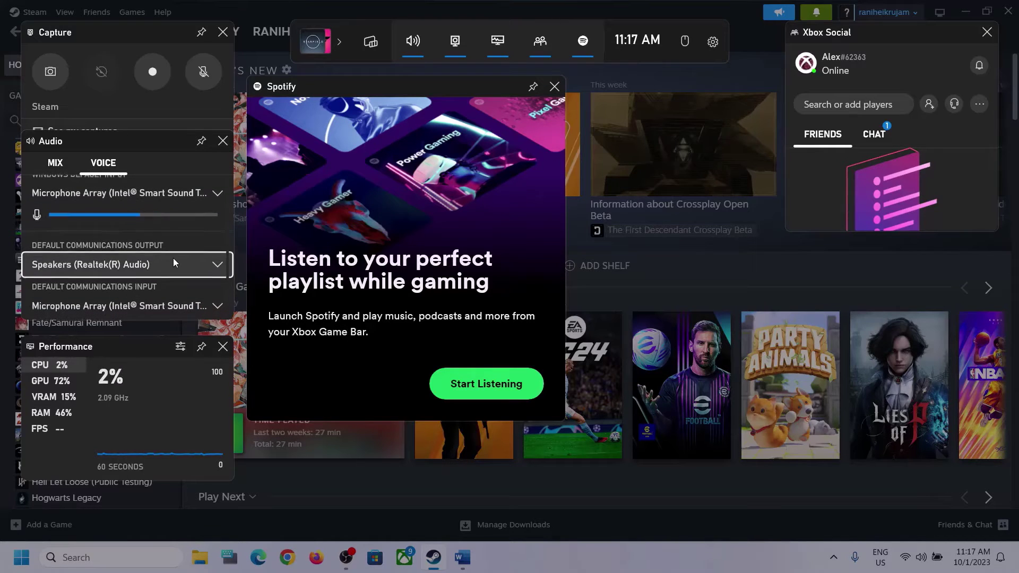
Keep Speakers (Realtek(R) Audio) for communications output, leave the input unchanged, and close Game Bar
left_click(217, 262)
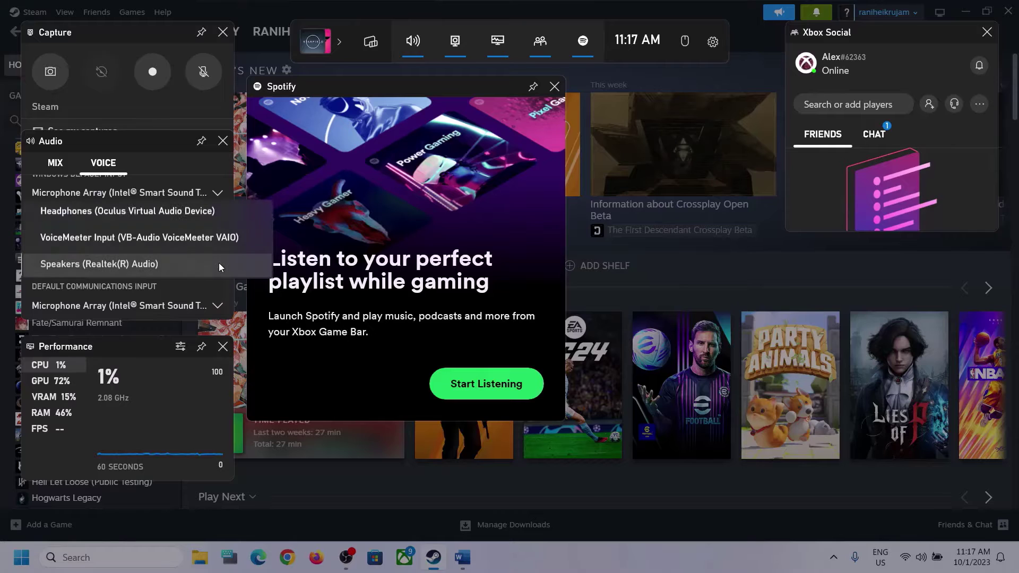
left_click(165, 266)
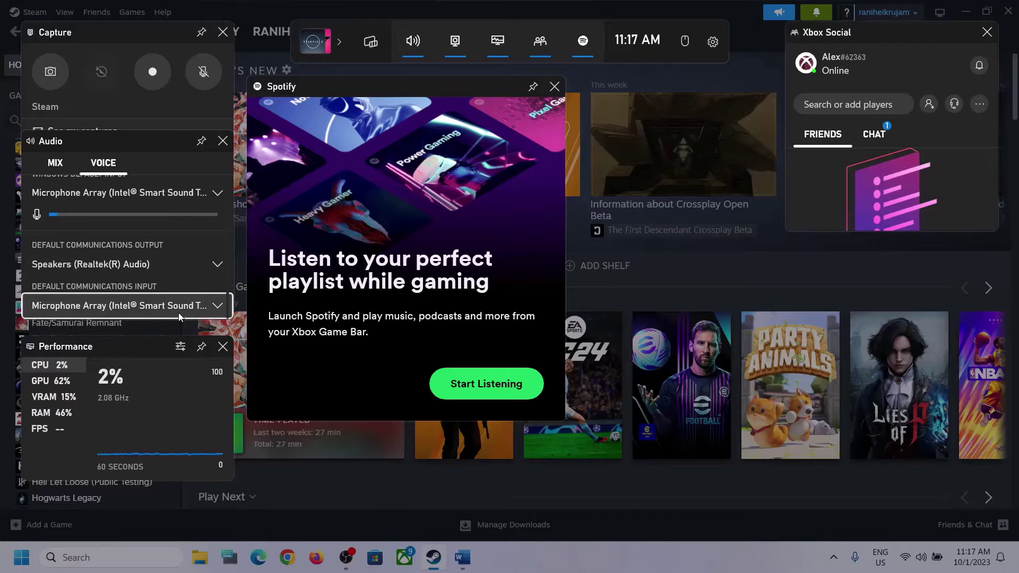
left_click(211, 308)
key("Escape")
left_click(588, 158)
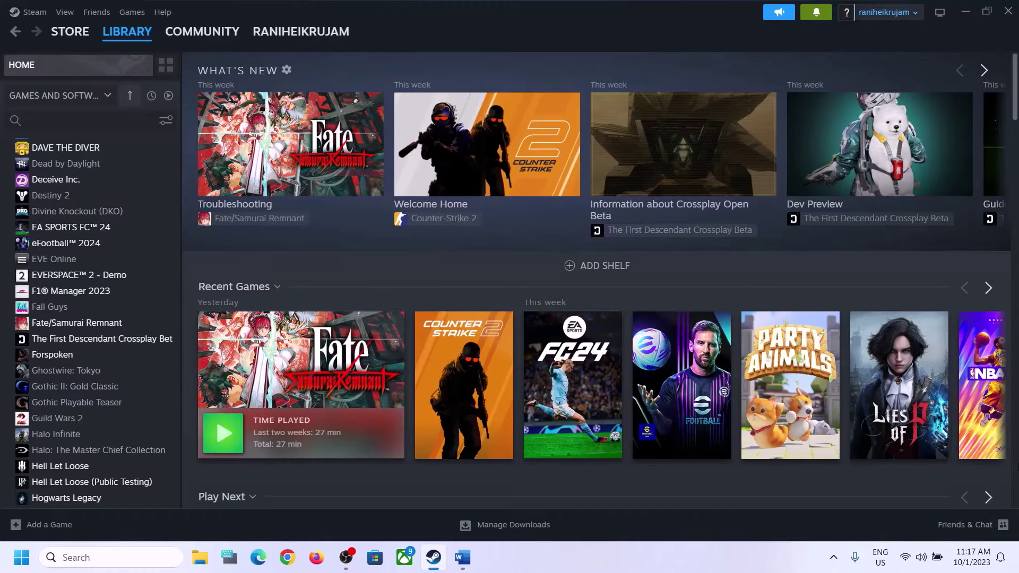
left_click(462, 557)
scroll(254, 372, "down", 3)
scroll(274, 324, "up", 1)
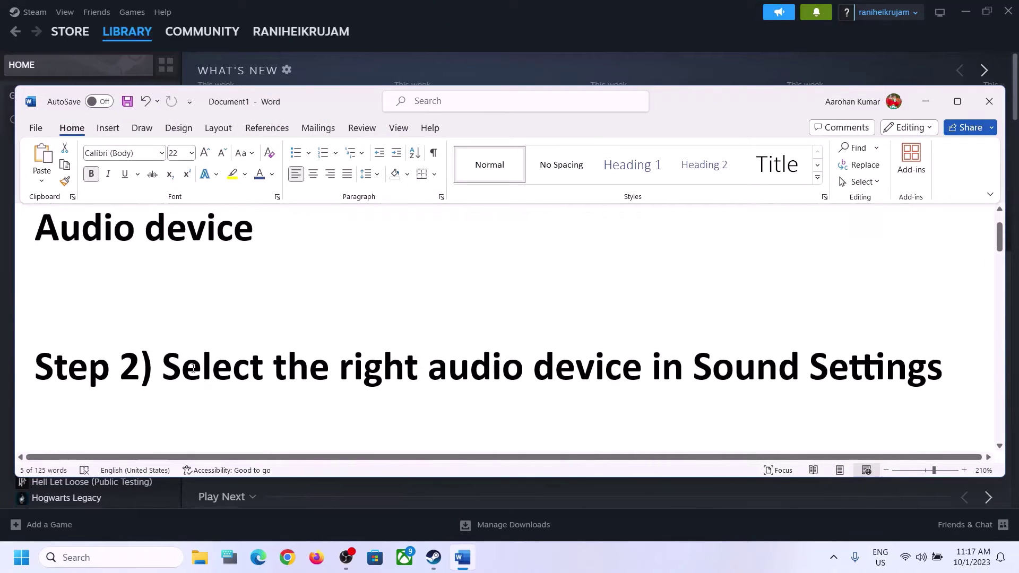
left_click_drag(162, 366, 808, 366)
left_click(933, 103)
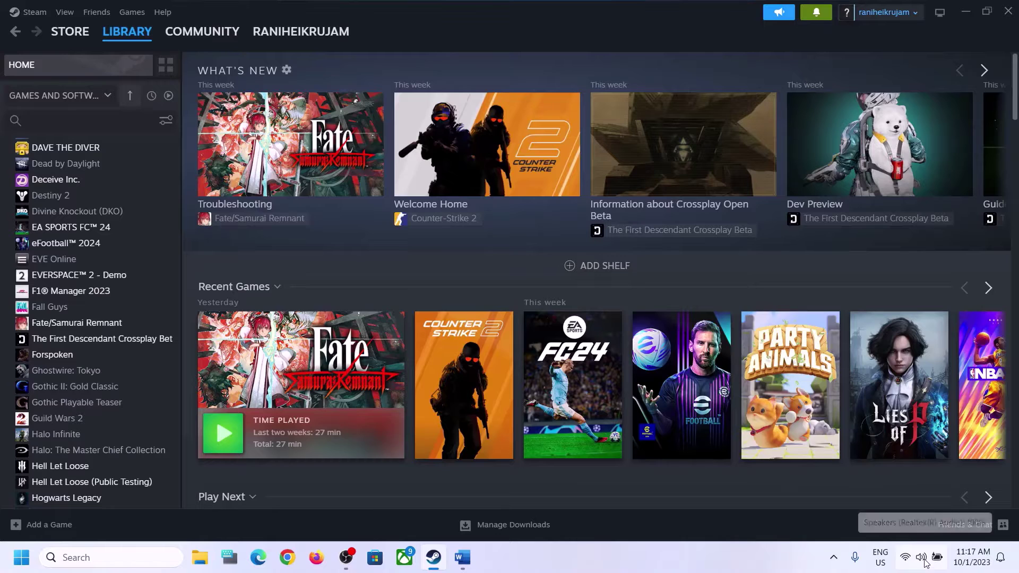
left_click(922, 561)
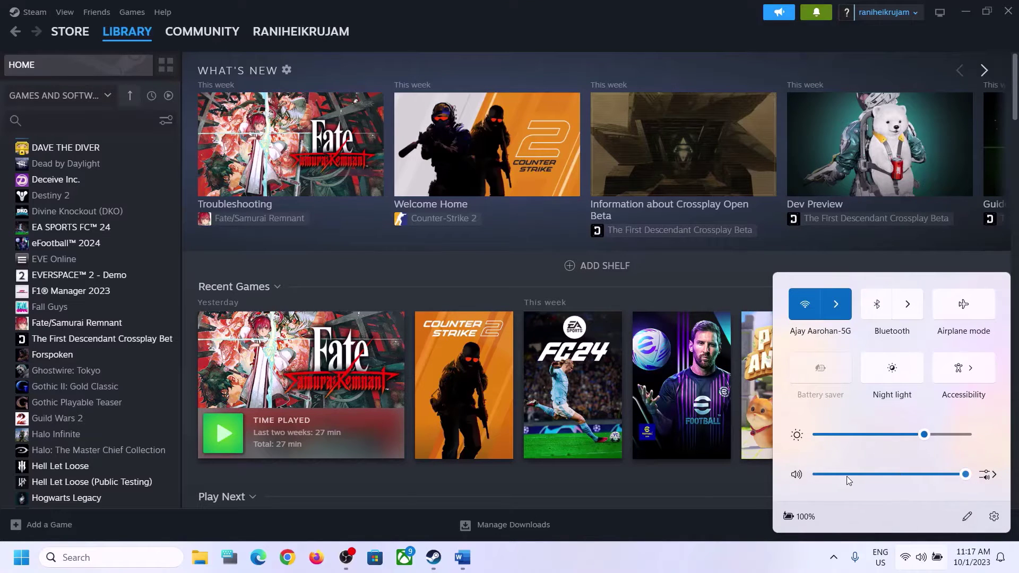
left_click(992, 476)
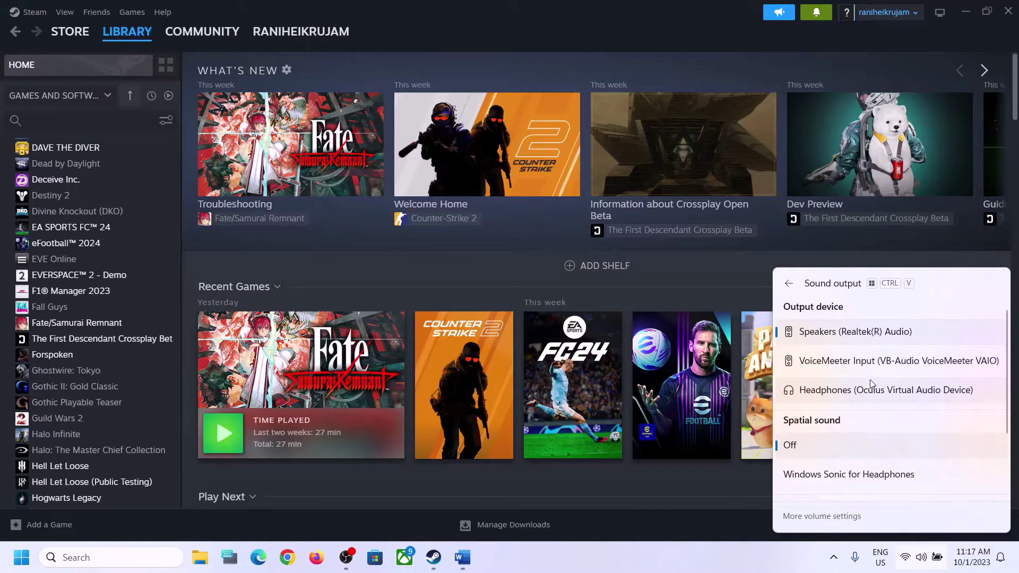
scroll(867, 424, "down", 1)
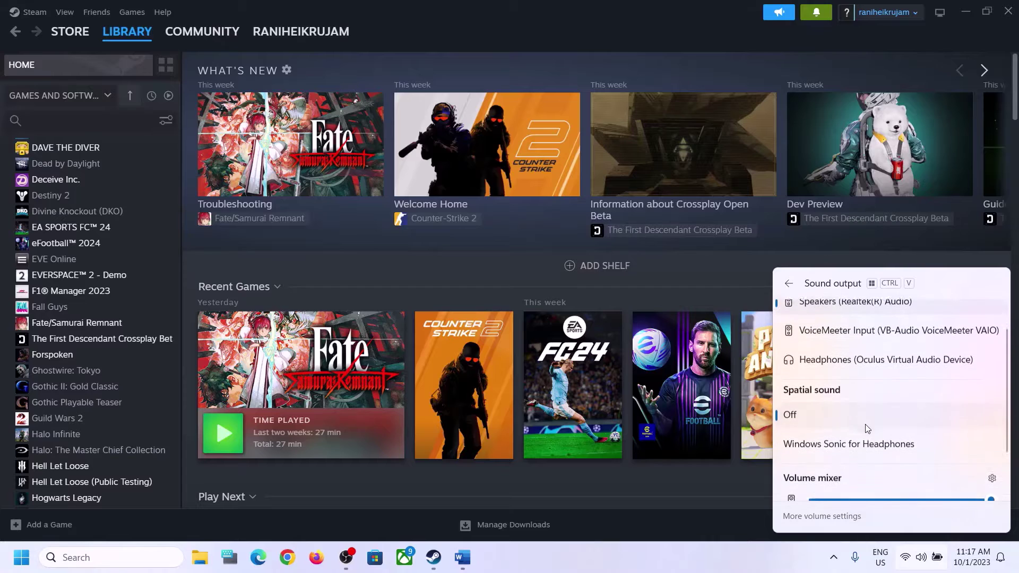
scroll(864, 432, "down", 2)
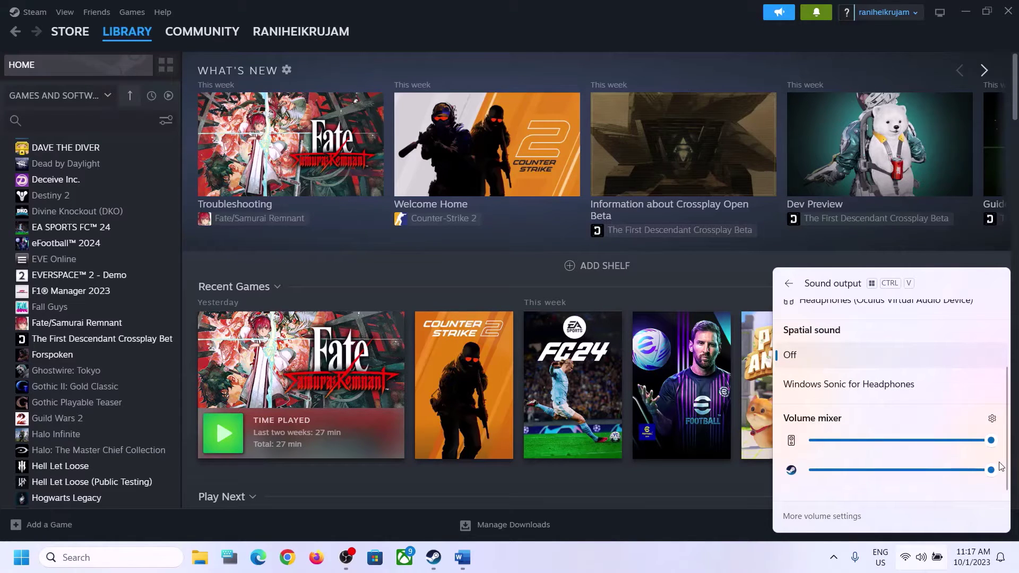
left_click(843, 552)
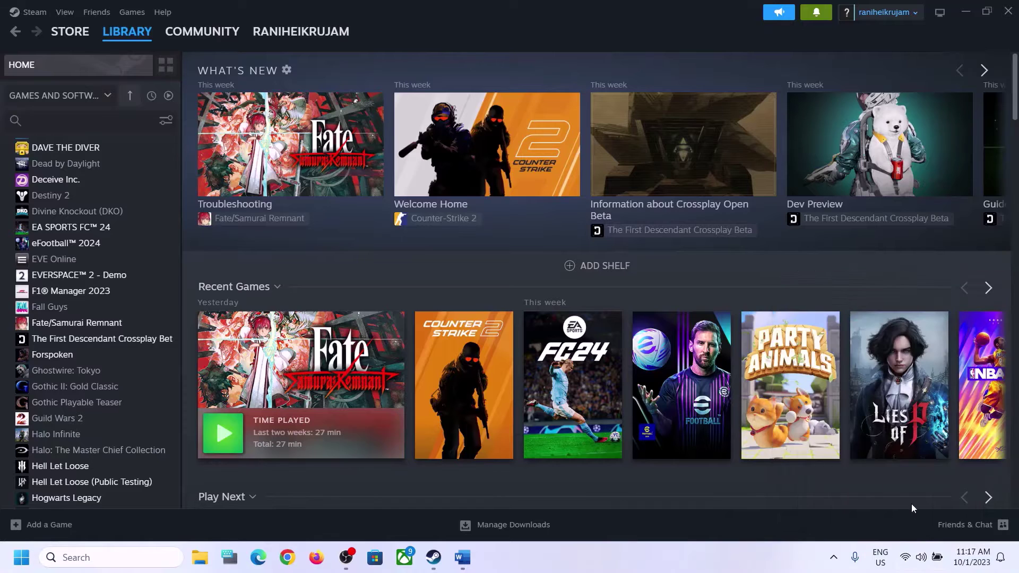
right_click(921, 563)
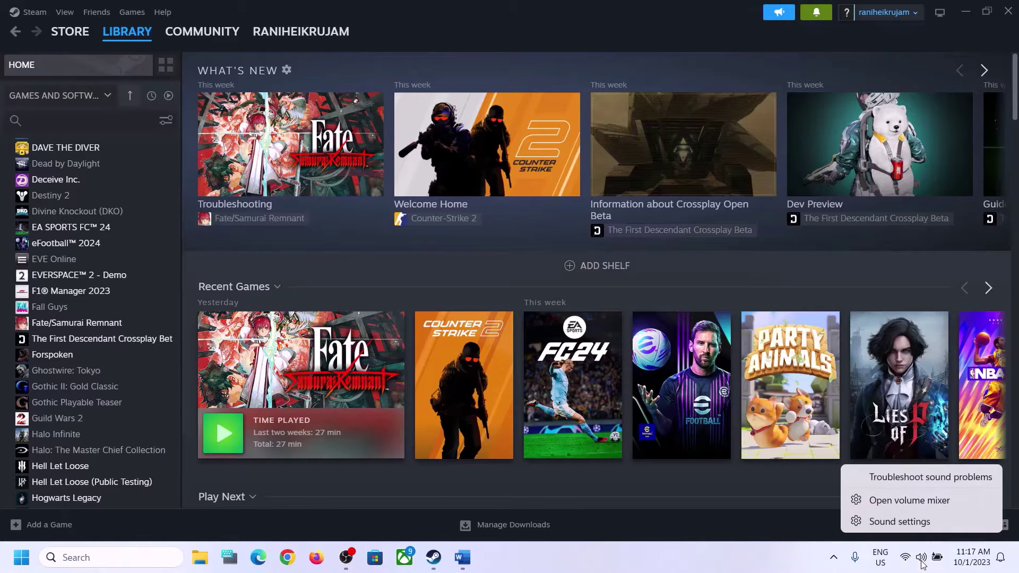
left_click(908, 521)
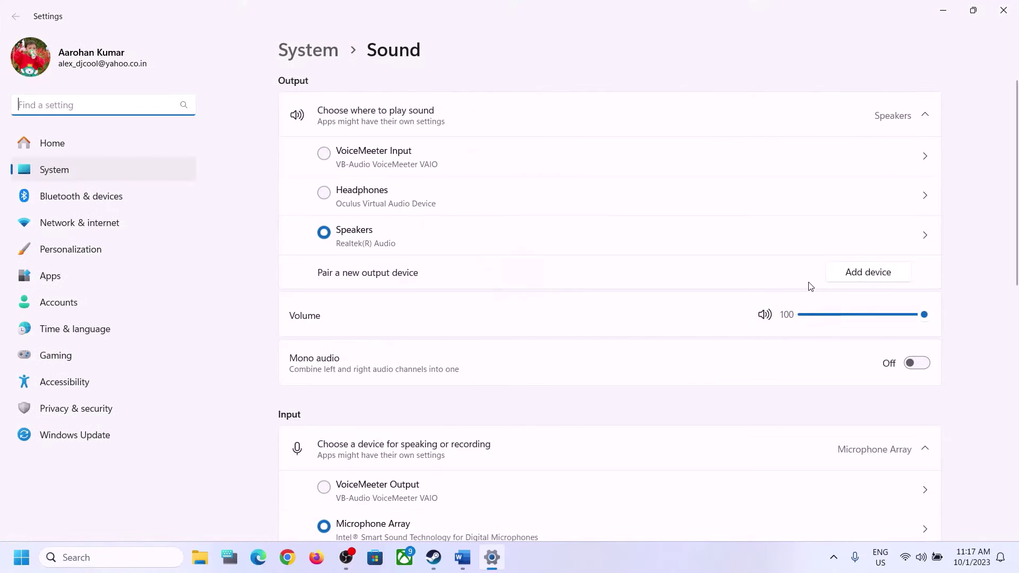
left_click(926, 117)
left_click(927, 117)
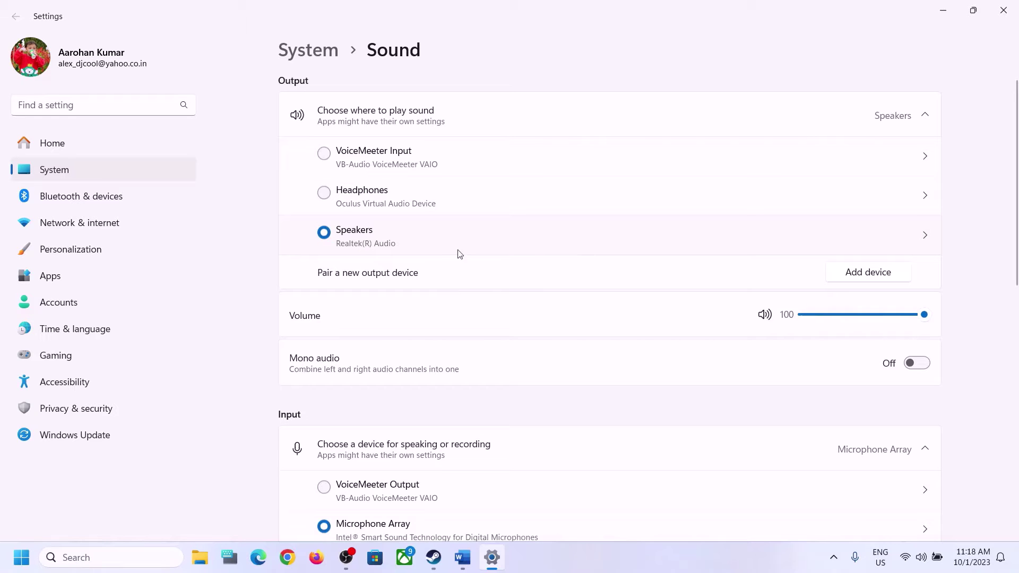
scroll(761, 404, "down", 8)
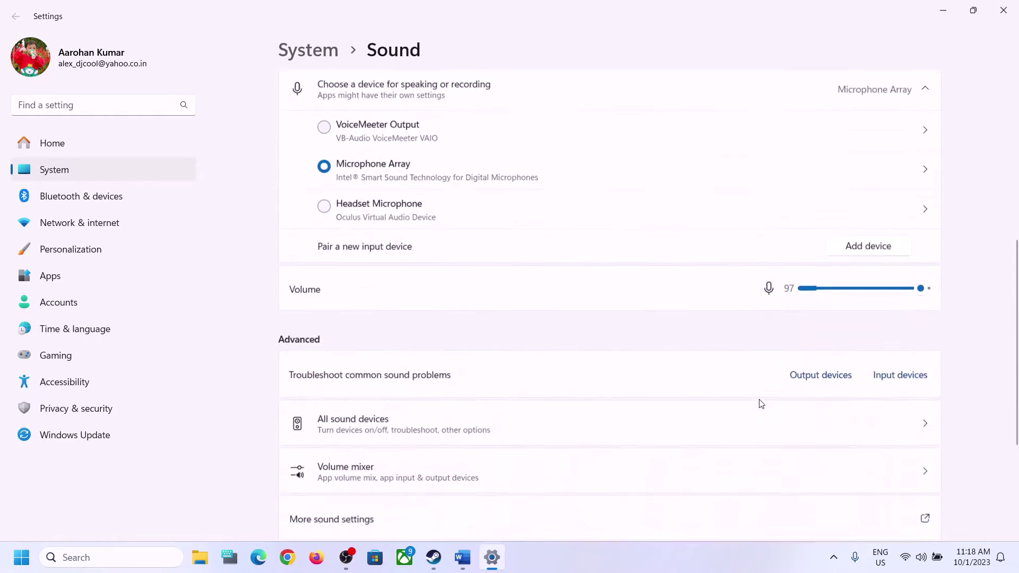
scroll(761, 404, "up", 2)
scroll(758, 403, "down", 3)
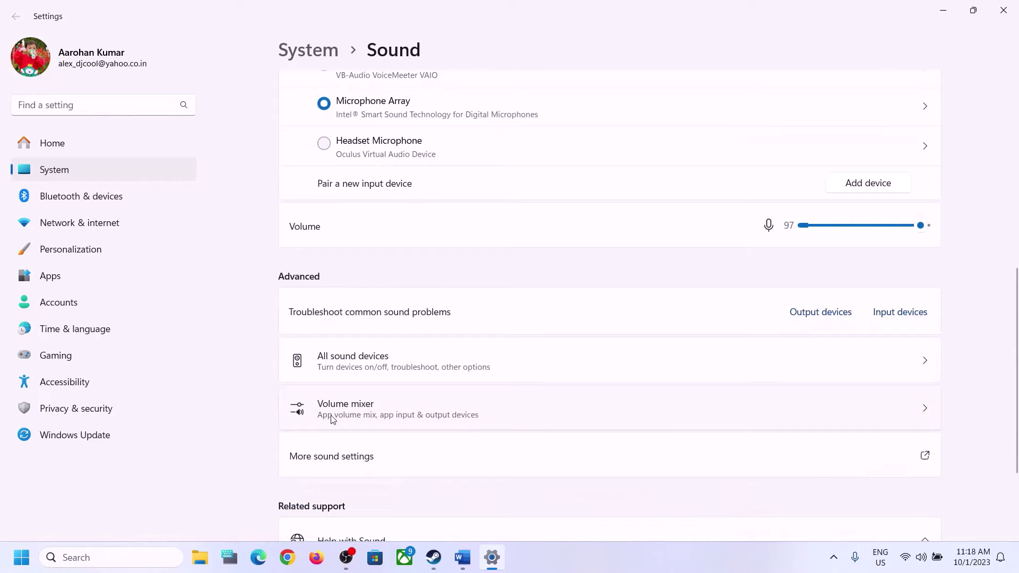
left_click(327, 410)
scroll(876, 359, "down", 1)
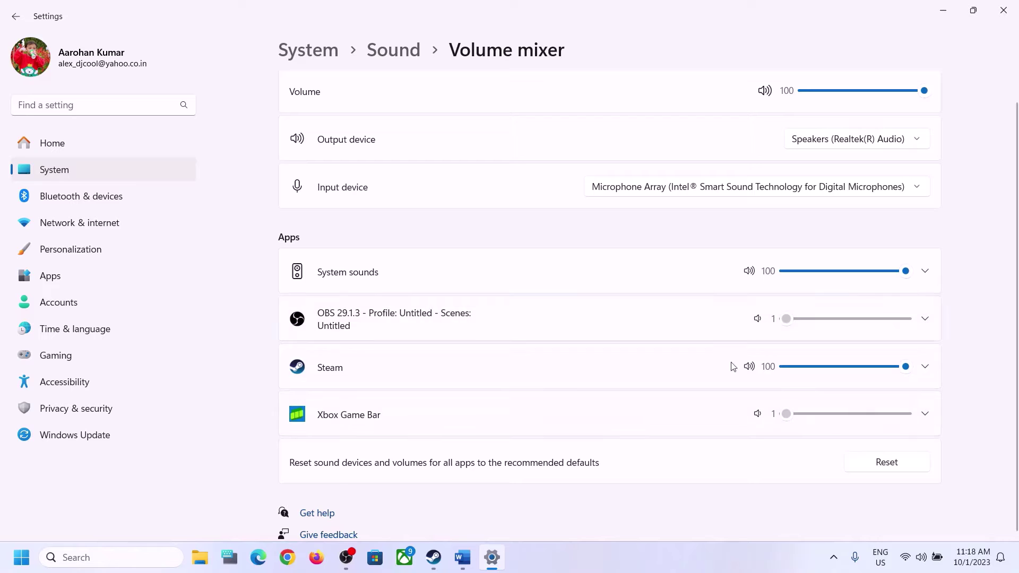
left_click(1003, 10)
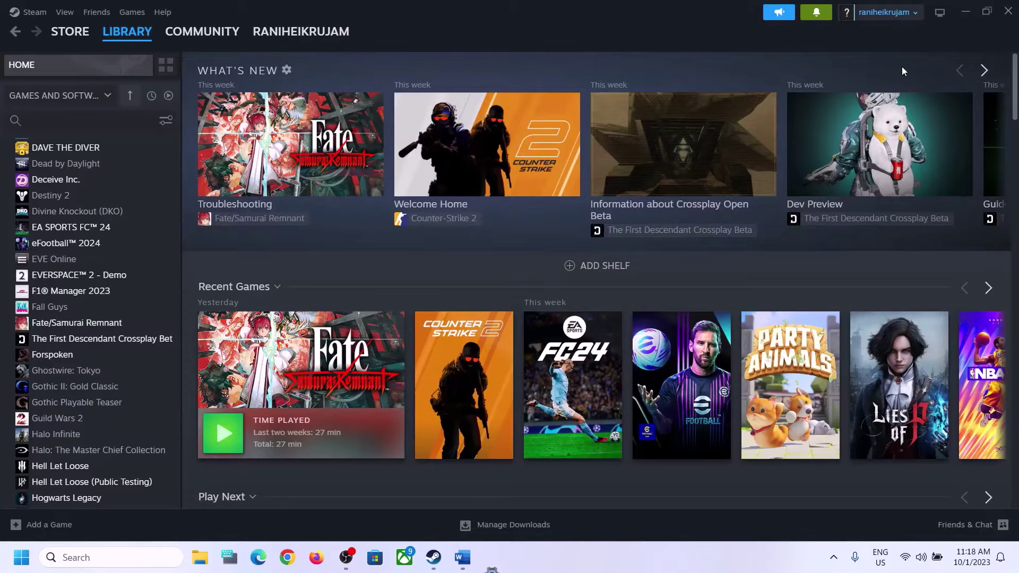
Highlight 'Restart the game' and 'Restart PC' in Step 3 and check the Start menu restart options
left_click(462, 557)
scroll(439, 405, "down", 2)
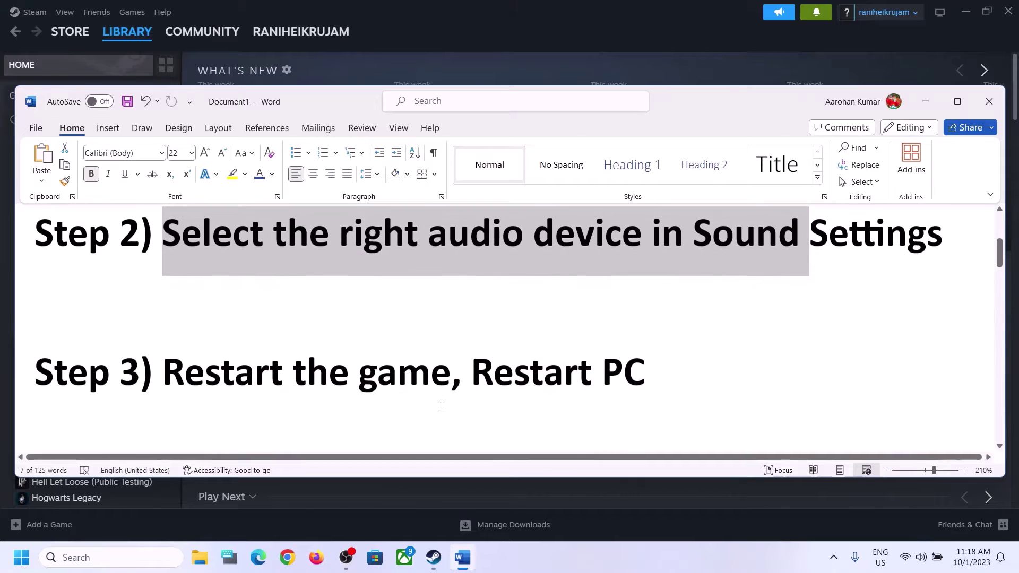
left_click_drag(238, 390, 451, 396)
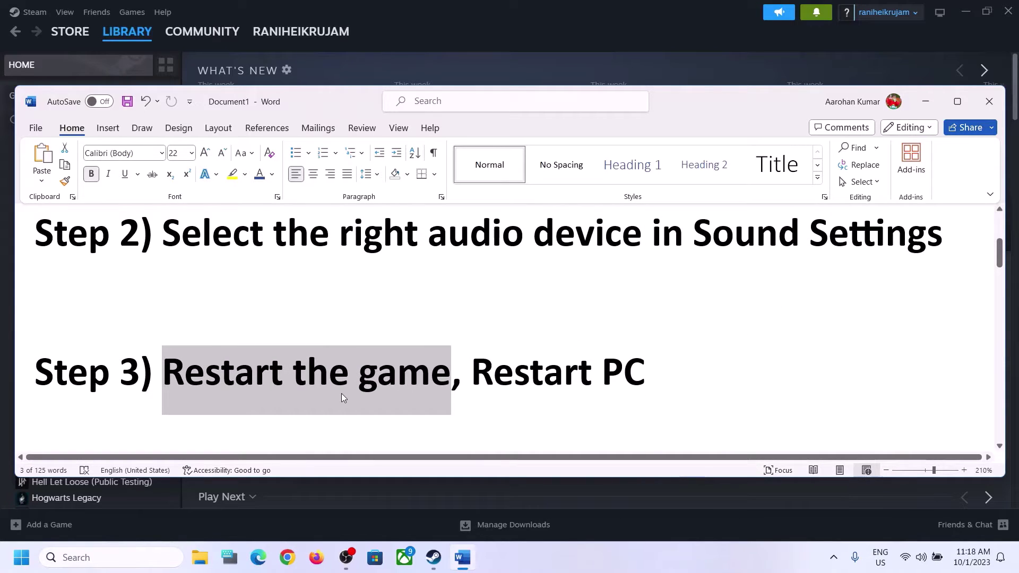
left_click_drag(474, 378, 645, 378)
left_click(22, 557)
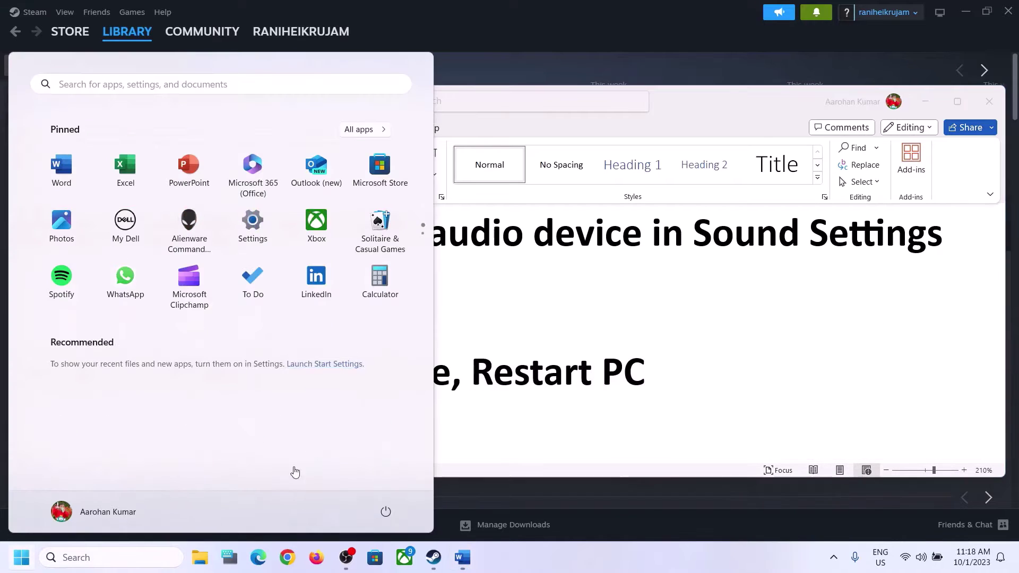
left_click(385, 511)
left_click(735, 370)
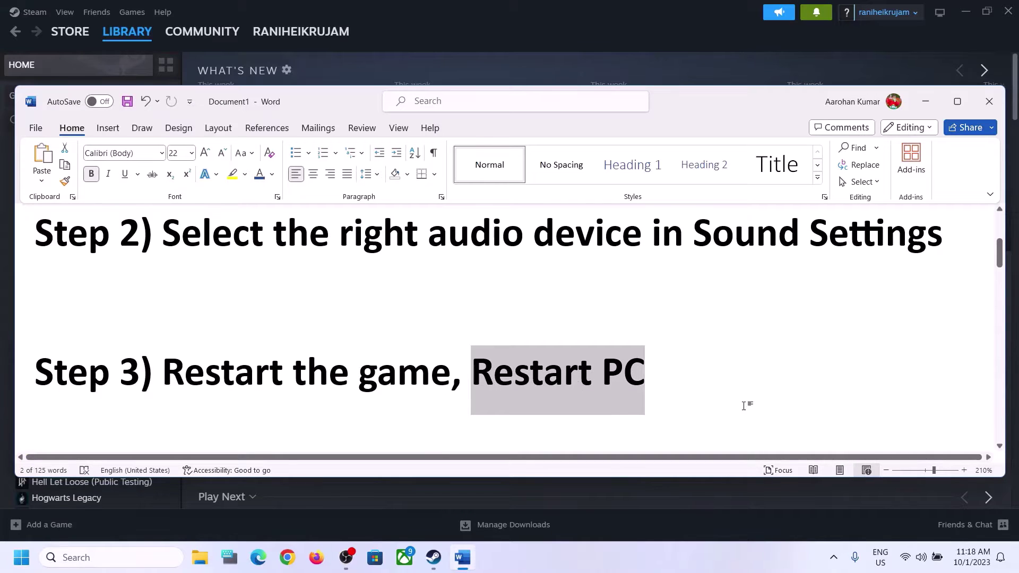
Check the sound output list in Quick Settings, then scroll the document to Step 4
left_click(921, 557)
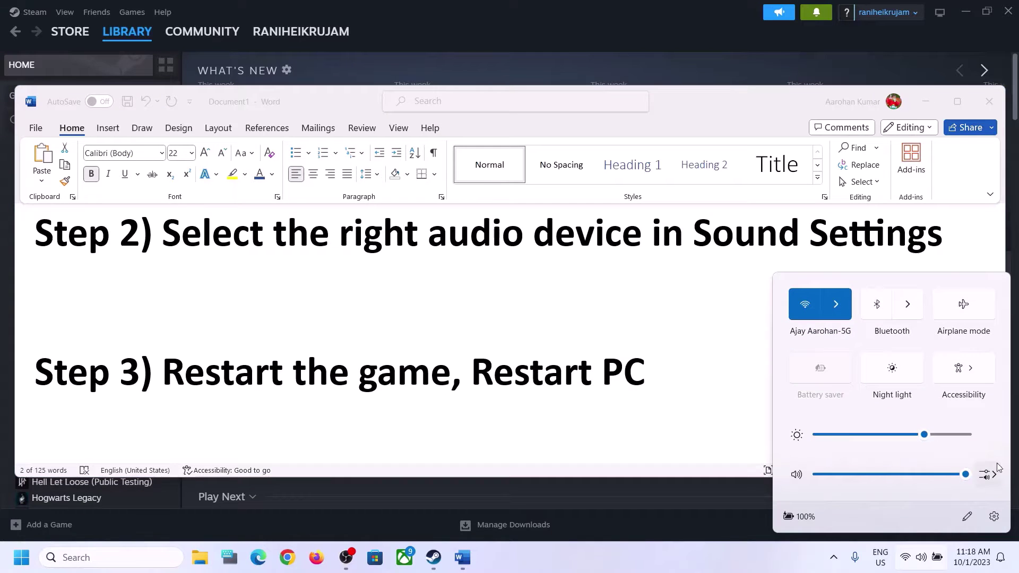
left_click(988, 475)
left_click(310, 359)
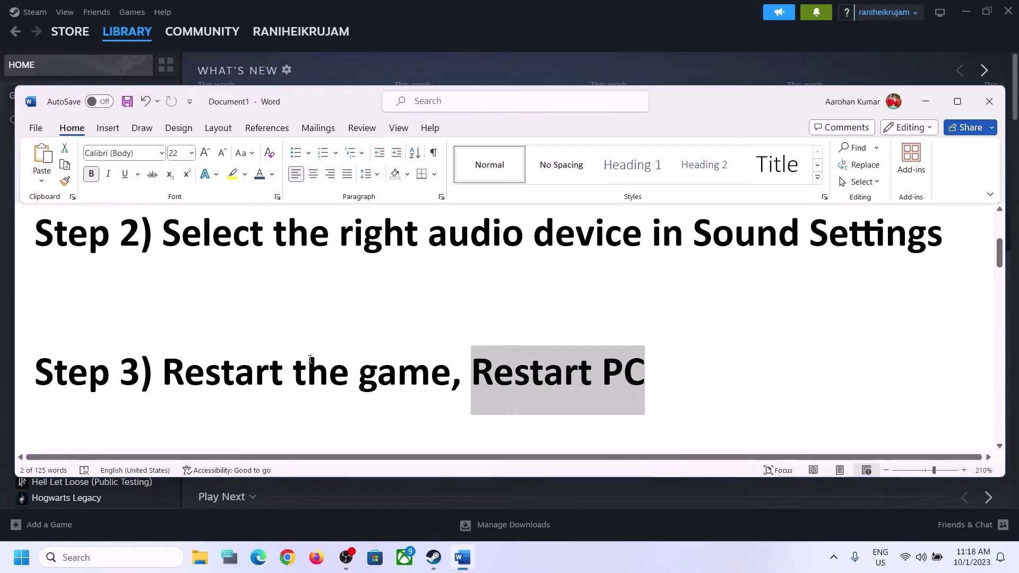
left_click(350, 362)
scroll(348, 360, "down", 4)
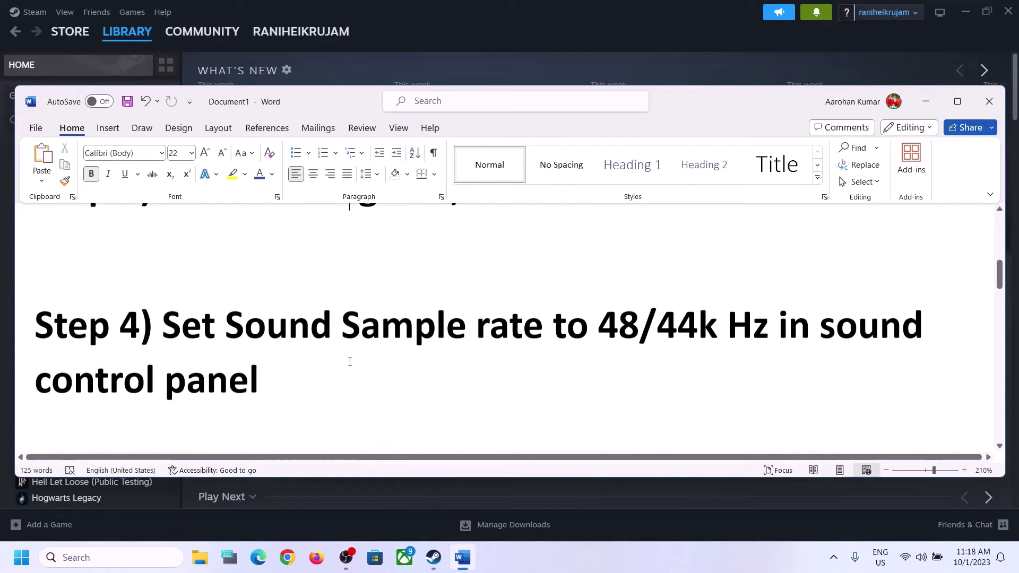
Highlight the Step 4 sample-rate instruction and open Control Panel through a 'contr' search
left_click_drag(170, 317, 350, 385)
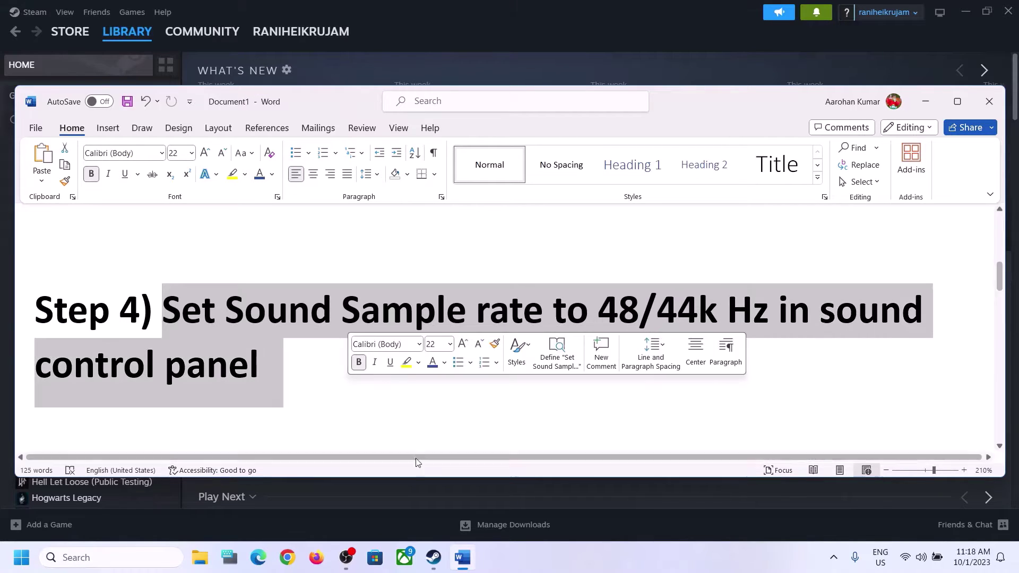
left_click(117, 566)
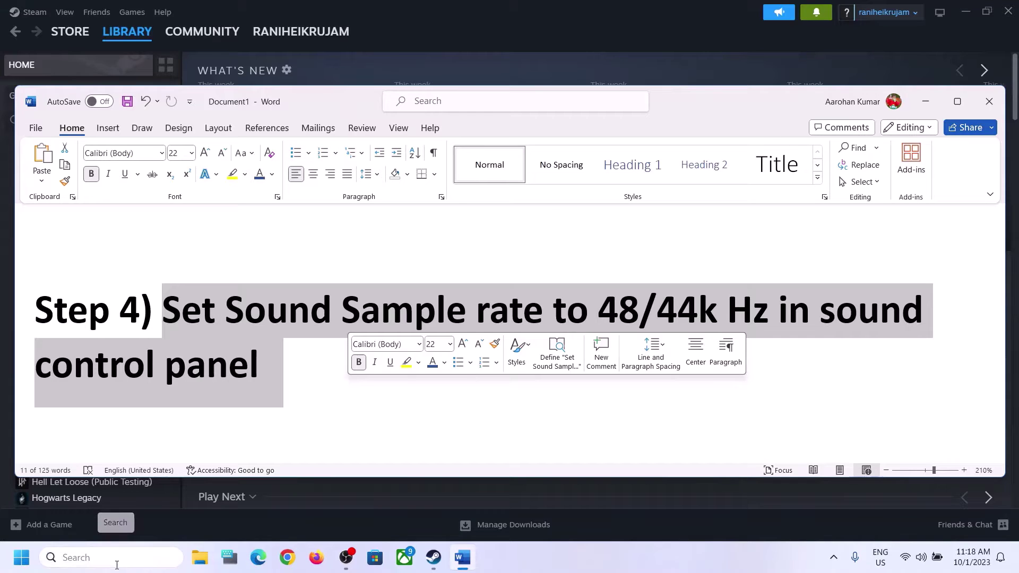
type("control")
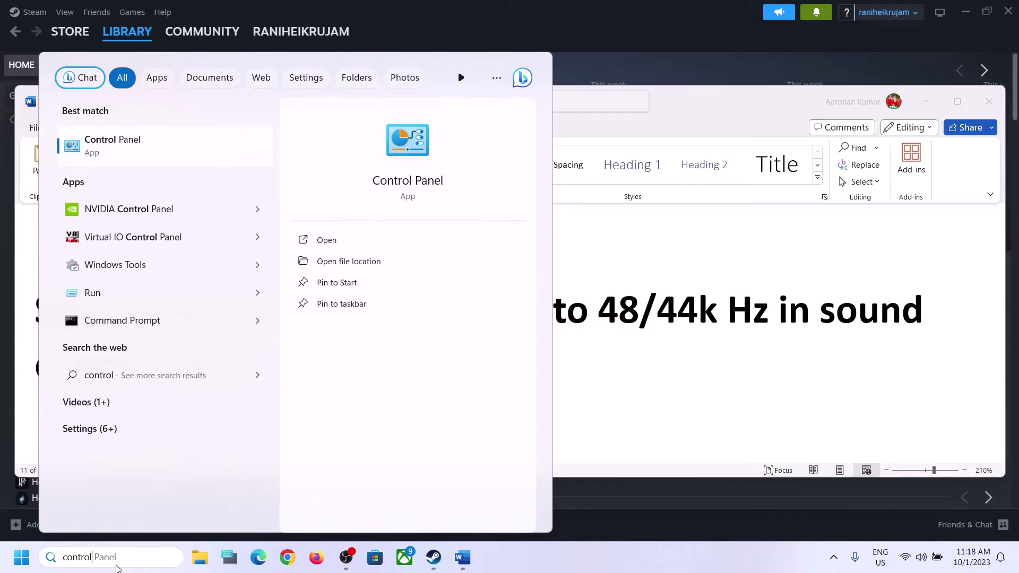
left_click(142, 152)
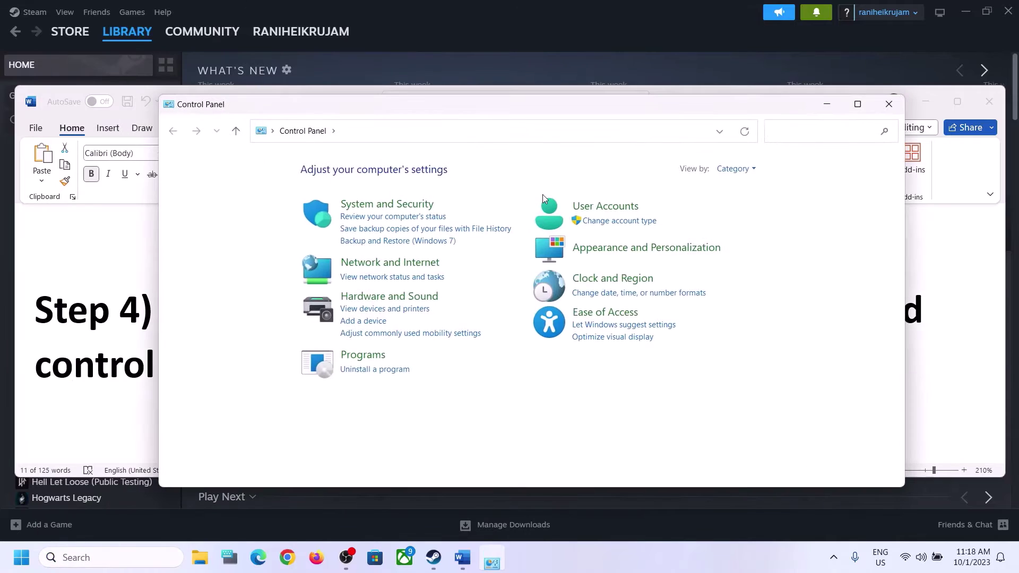
Go to Hardware and Sound > Sound and open Properties for Speakers (Realtek(R) Audio)
left_click(386, 298)
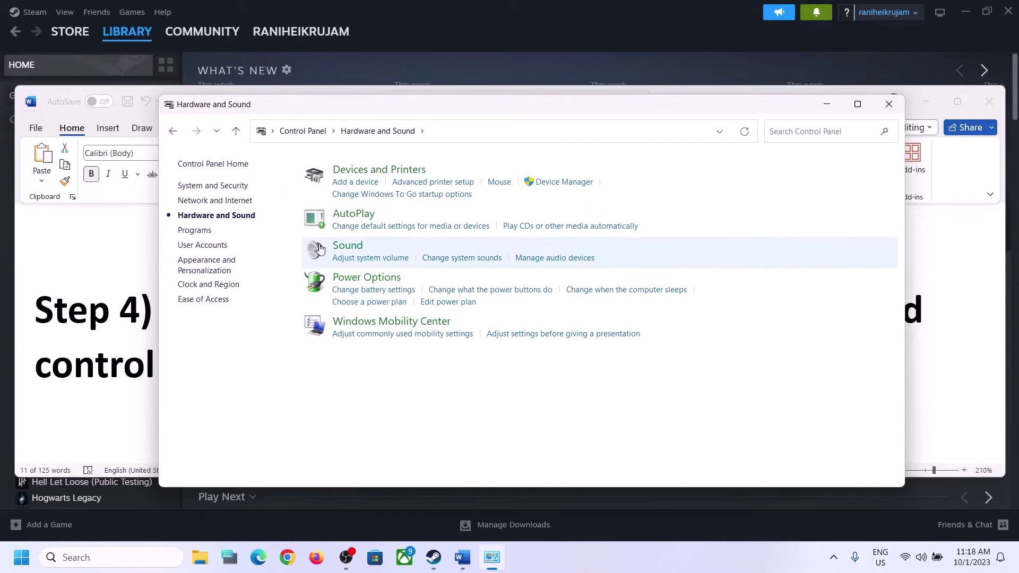
left_click(353, 251)
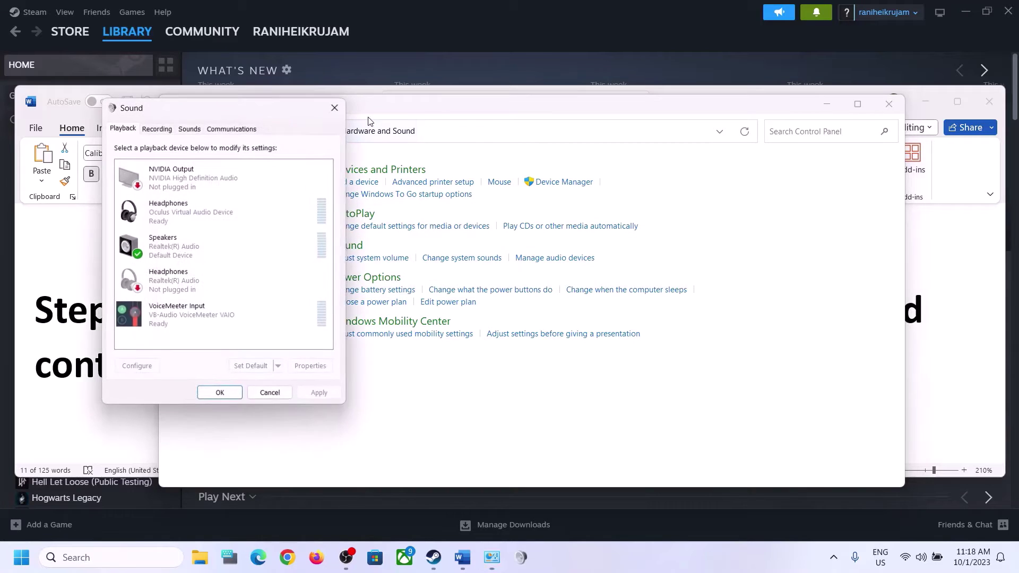
left_click_drag(251, 112, 483, 92)
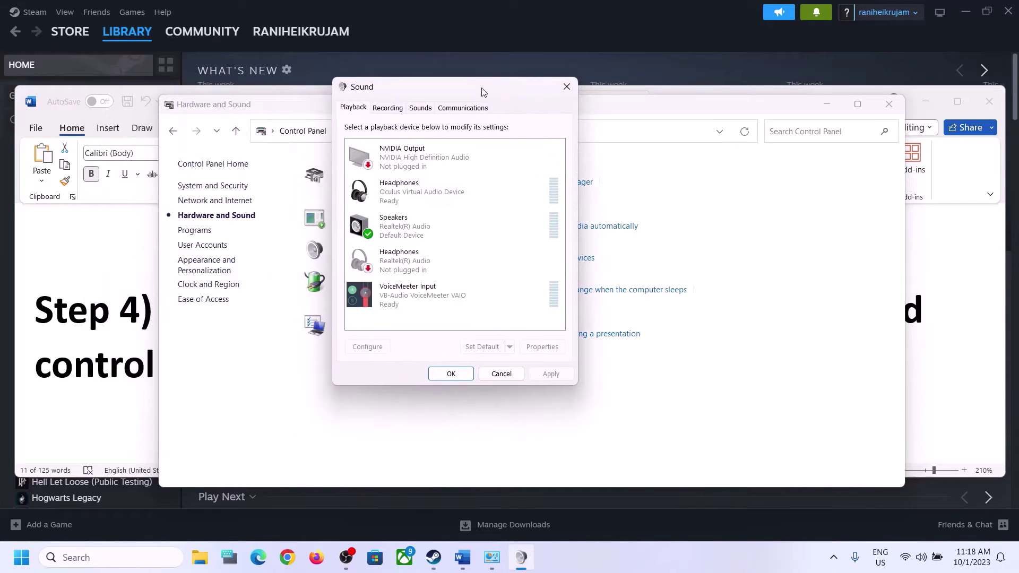
left_click(414, 235)
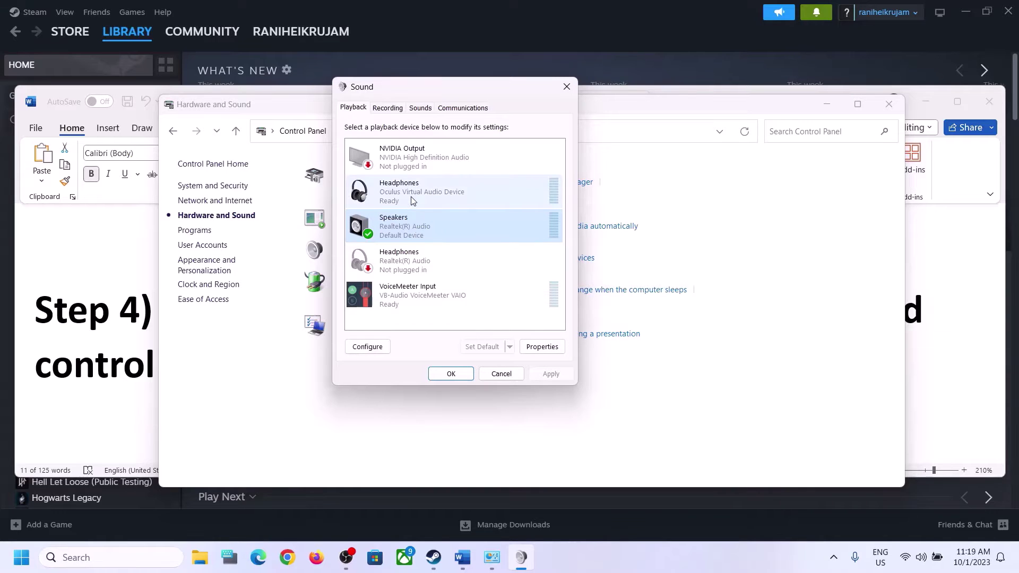
left_click(416, 206)
left_click(404, 232)
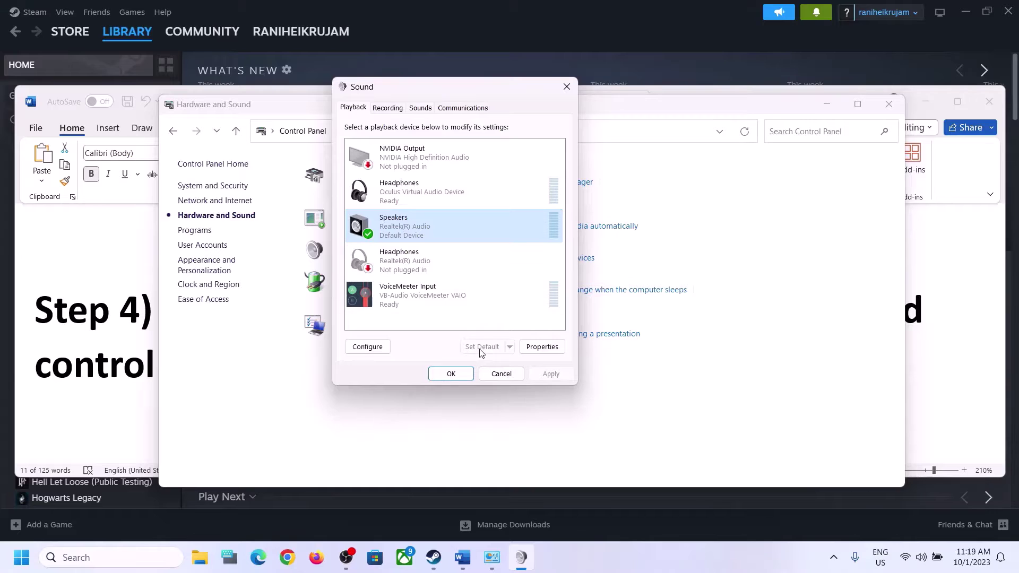
right_click(415, 231)
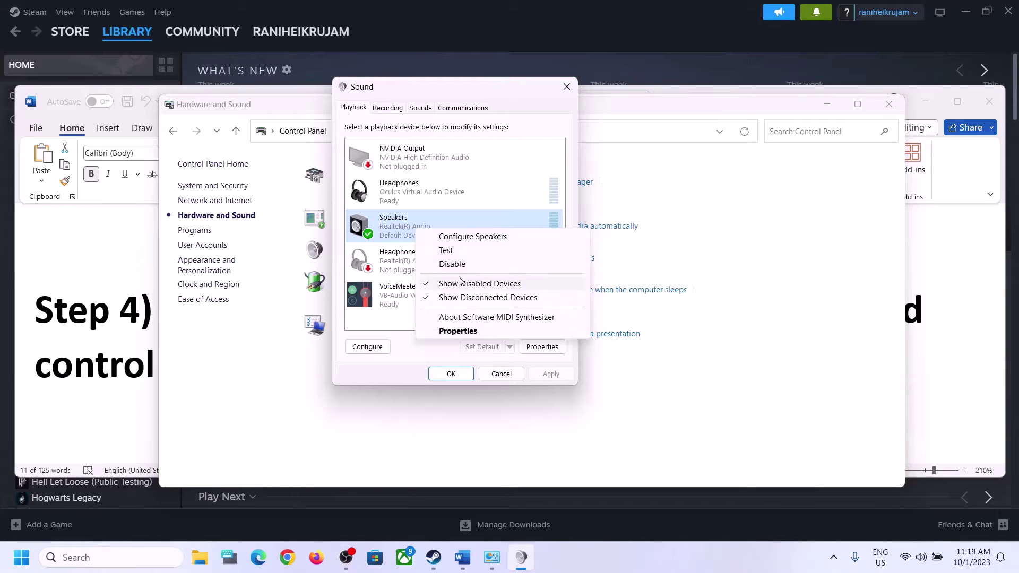
left_click(459, 332)
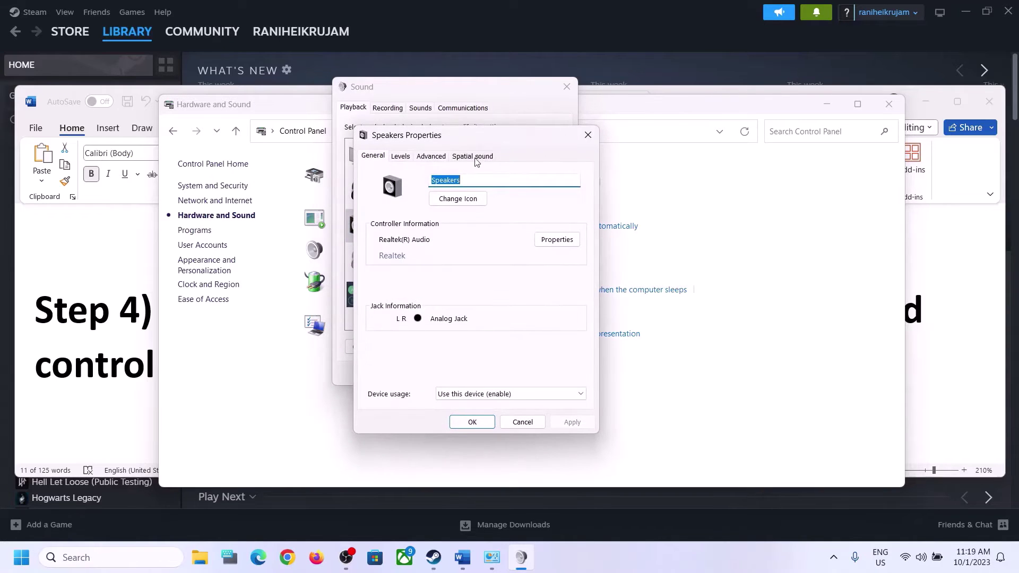
On the Advanced tab, apply 16 bit, 48000 Hz as the default format
left_click(431, 159)
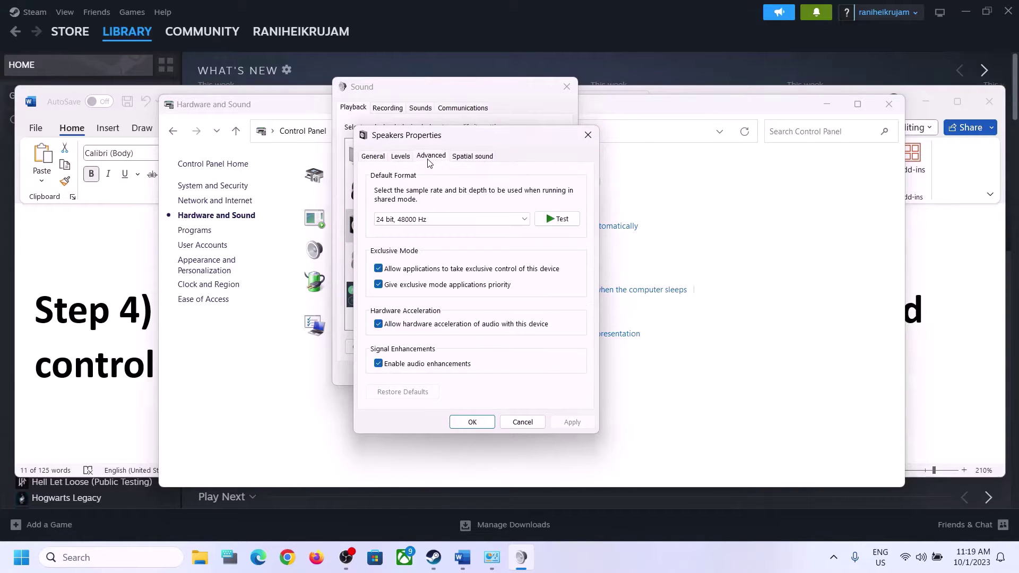
left_click(525, 221)
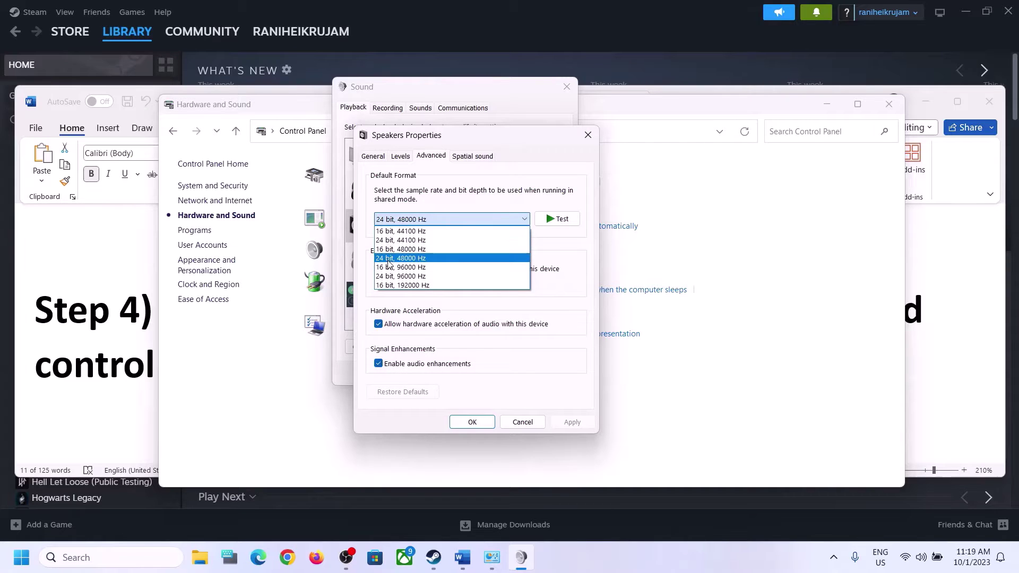
left_click(412, 250)
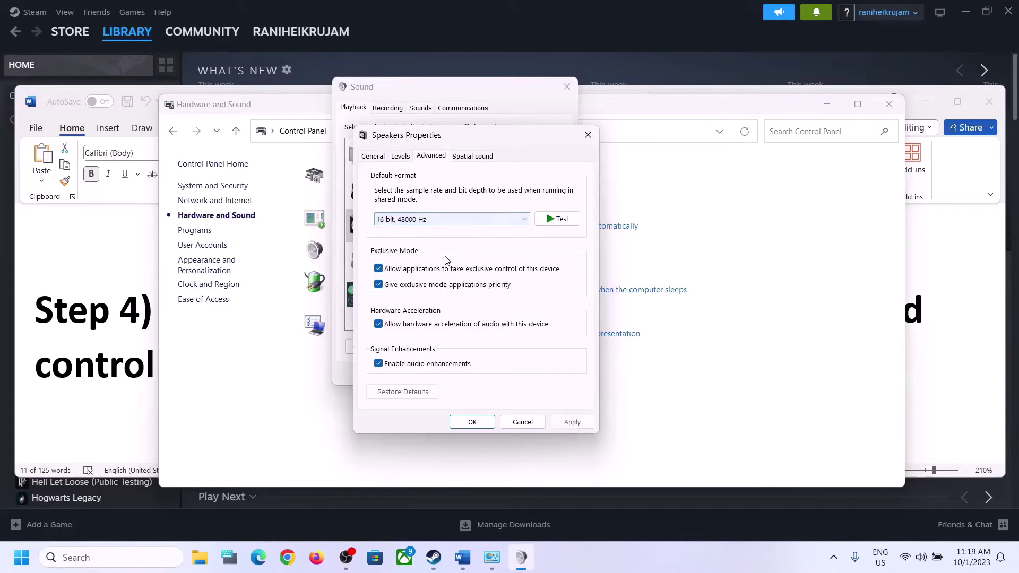
left_click(571, 422)
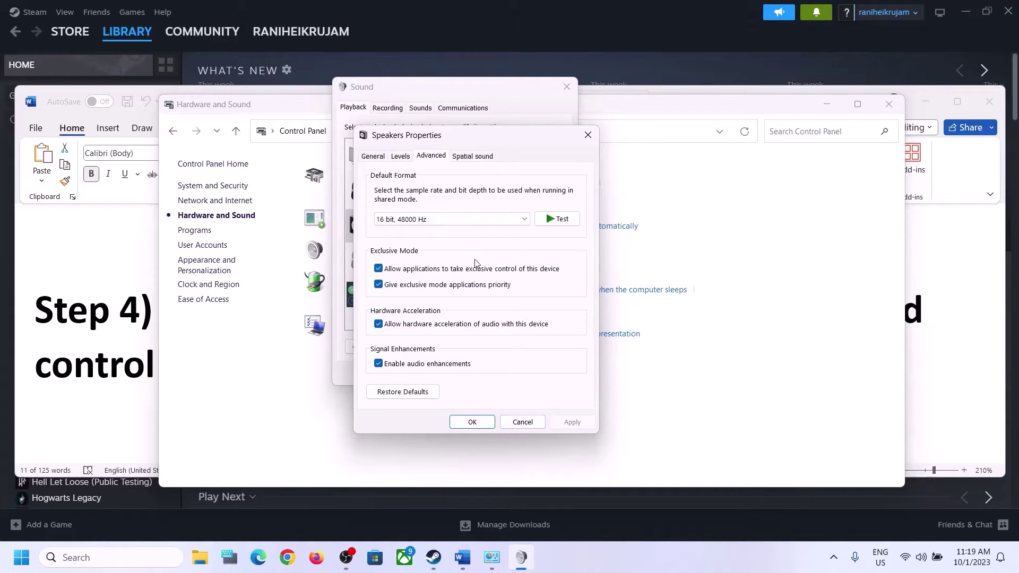
Switch the default format to 24 bit, 48000 Hz, apply, and close both sound dialogs
left_click(432, 222)
left_click(403, 258)
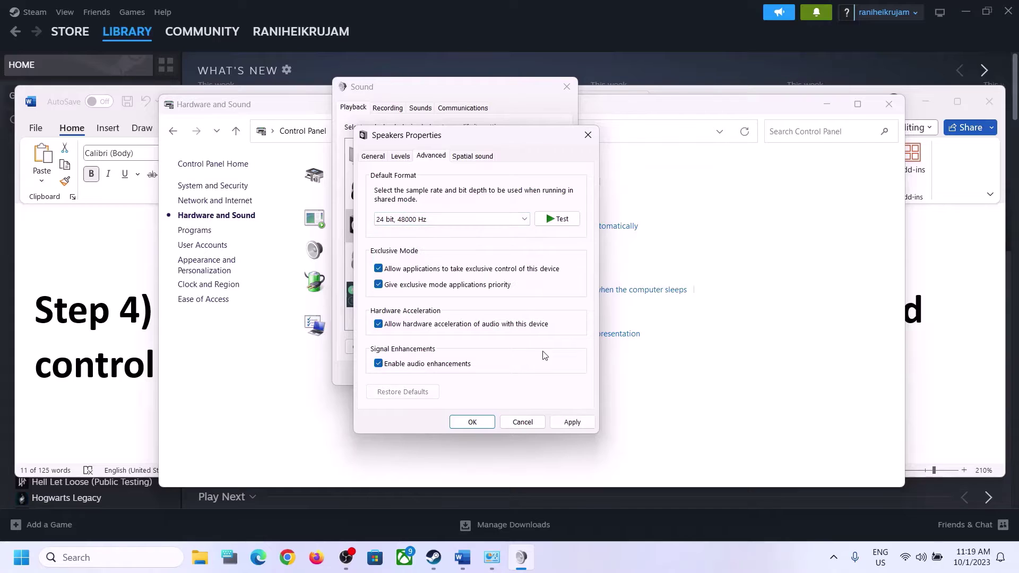
left_click(565, 424)
left_click(473, 422)
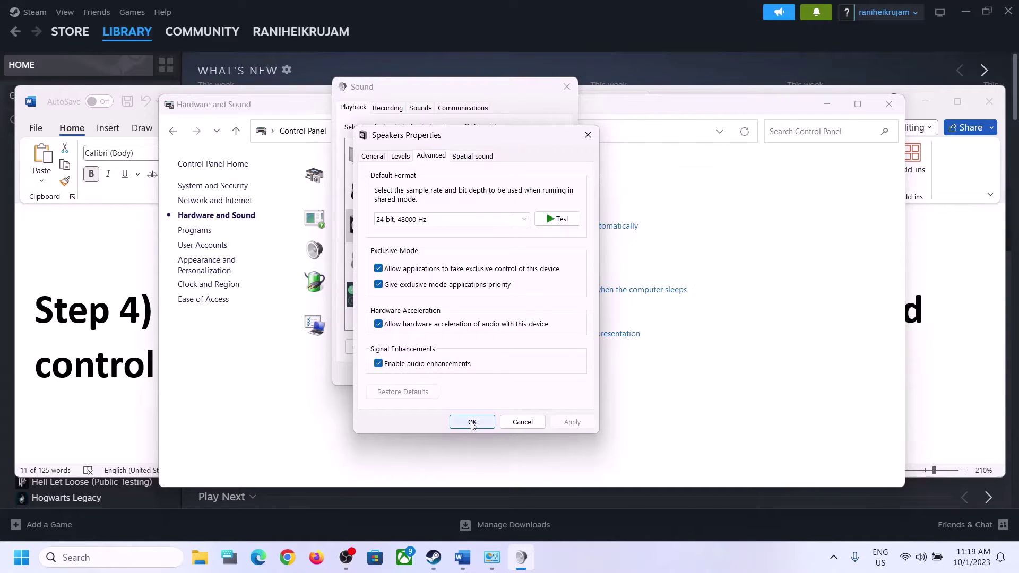
left_click(450, 373)
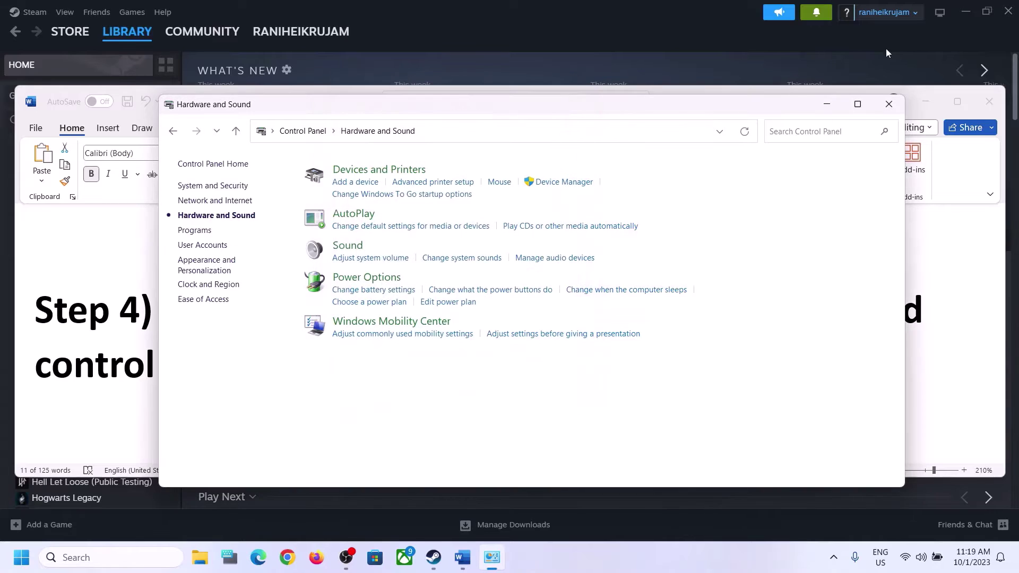
Close the Hardware and Sound window and highlight the 48/44k Hz sample-rate text in Step 4
left_click(889, 104)
left_click_drag(553, 311, 754, 308)
left_click(249, 352)
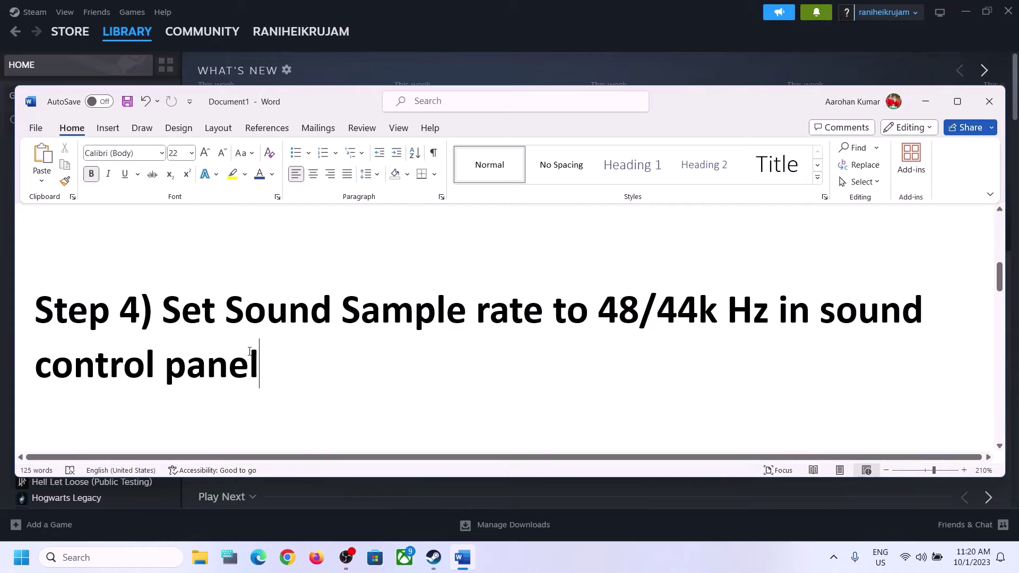
scroll(320, 347, "down", 5)
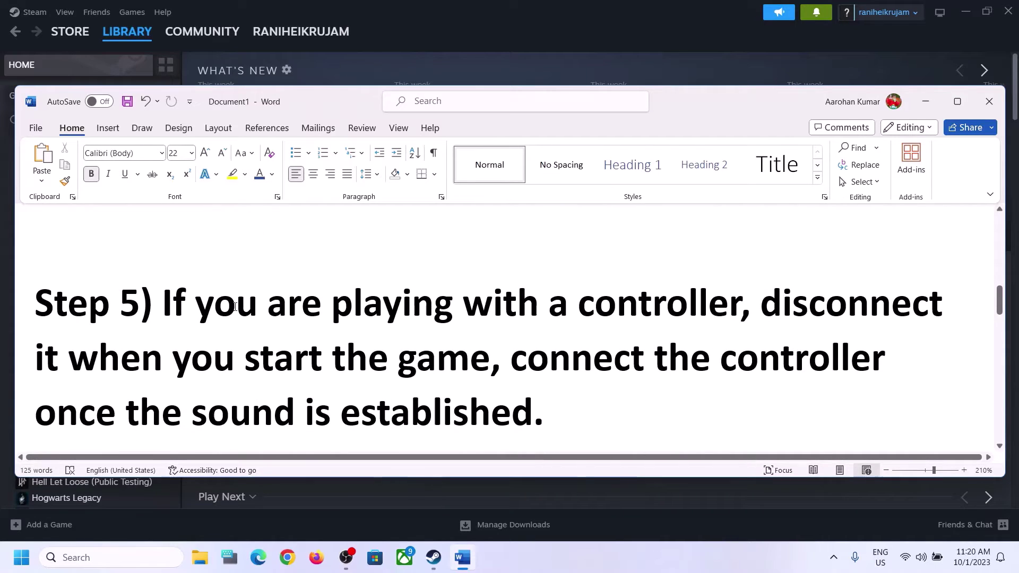
Highlight Step 5's controller disconnect/reconnect tips and 'off Spatial Sound' in Step 6
left_click_drag(163, 304, 468, 369)
left_click(761, 304)
left_click(807, 304)
left_click_drag(533, 367, 819, 357)
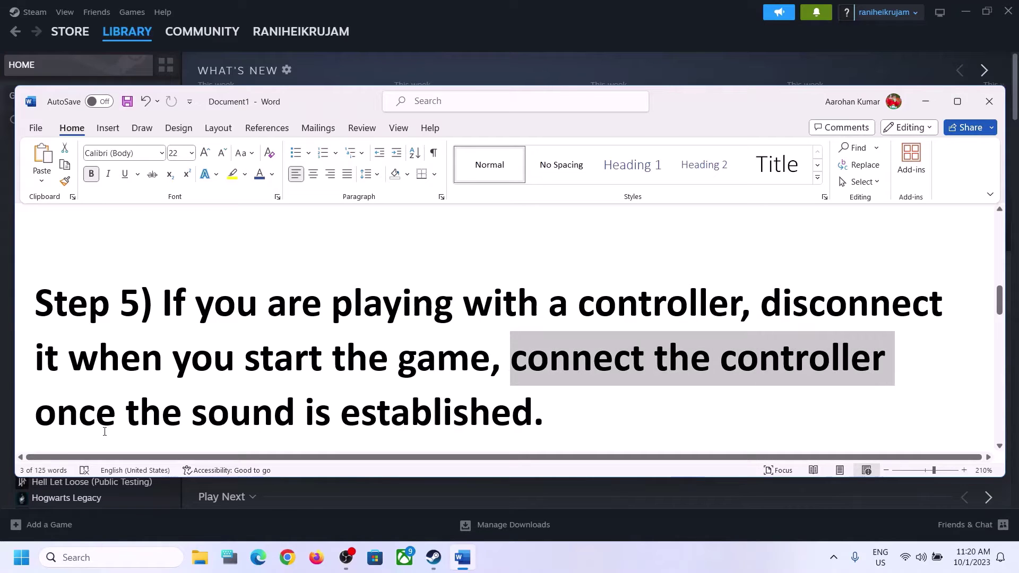
left_click_drag(35, 413, 532, 414)
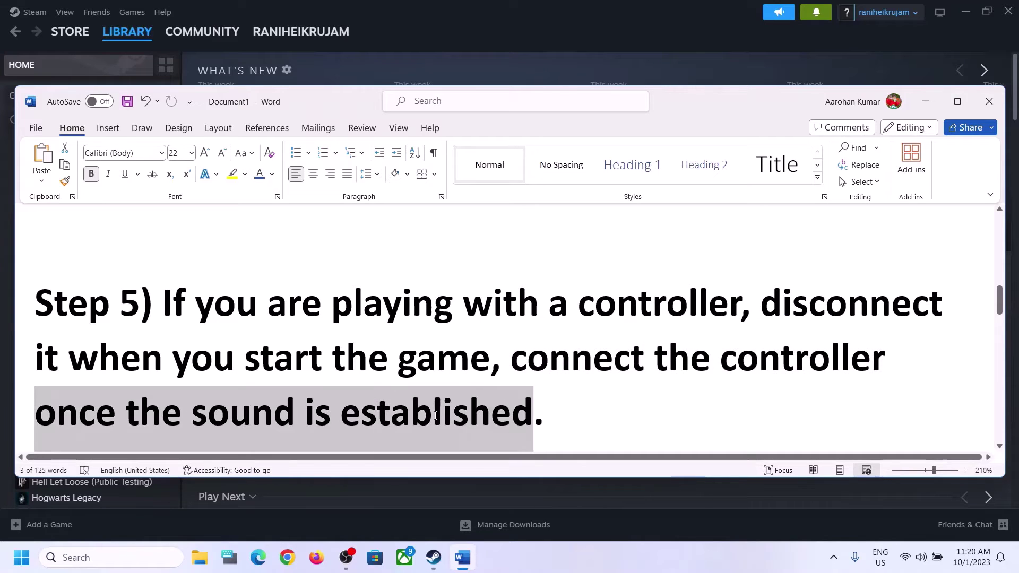
left_click(311, 329)
scroll(312, 329, "down", 4)
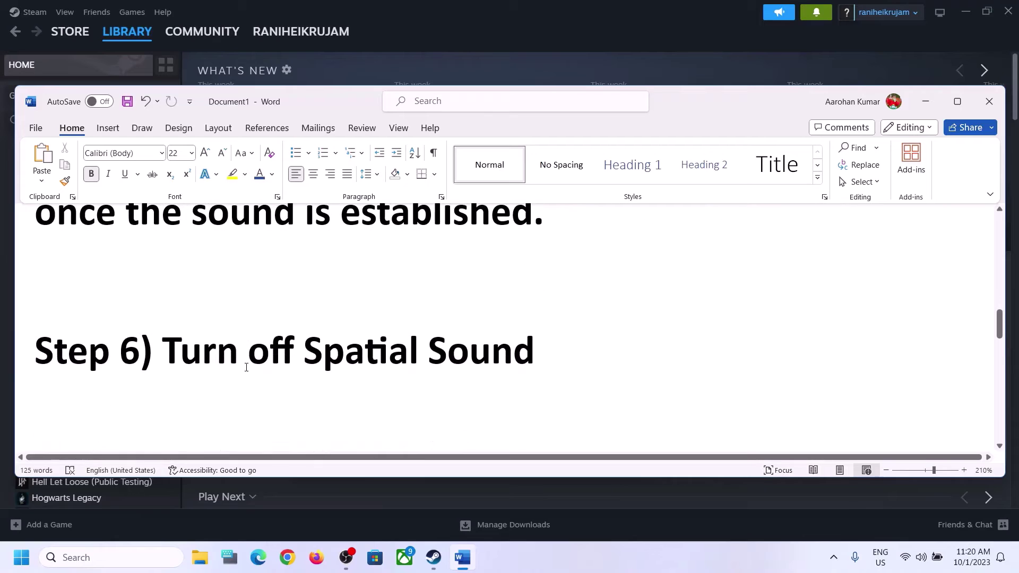
left_click_drag(248, 352, 557, 355)
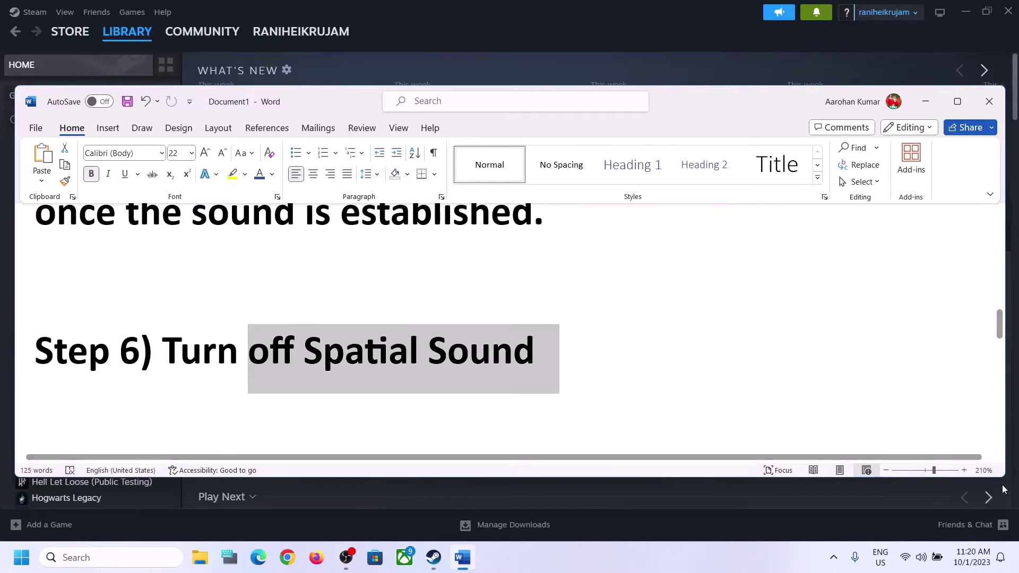
Glance at Windows sound settings, then reopen Control Panel's Hardware and Sound and check the volume mixer
right_click(922, 565)
left_click(918, 518)
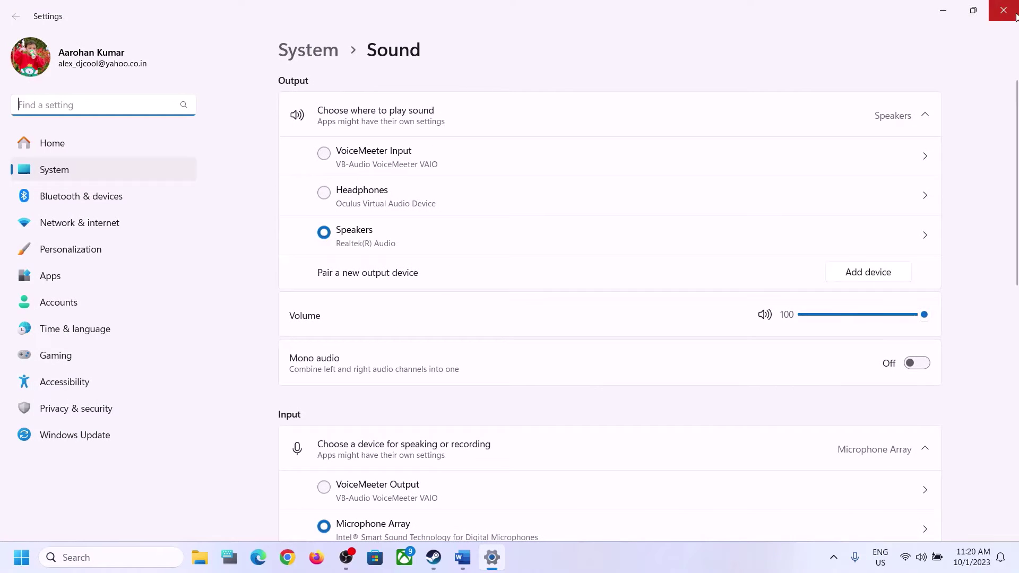
left_click(1002, 20)
left_click(106, 557)
type("c")
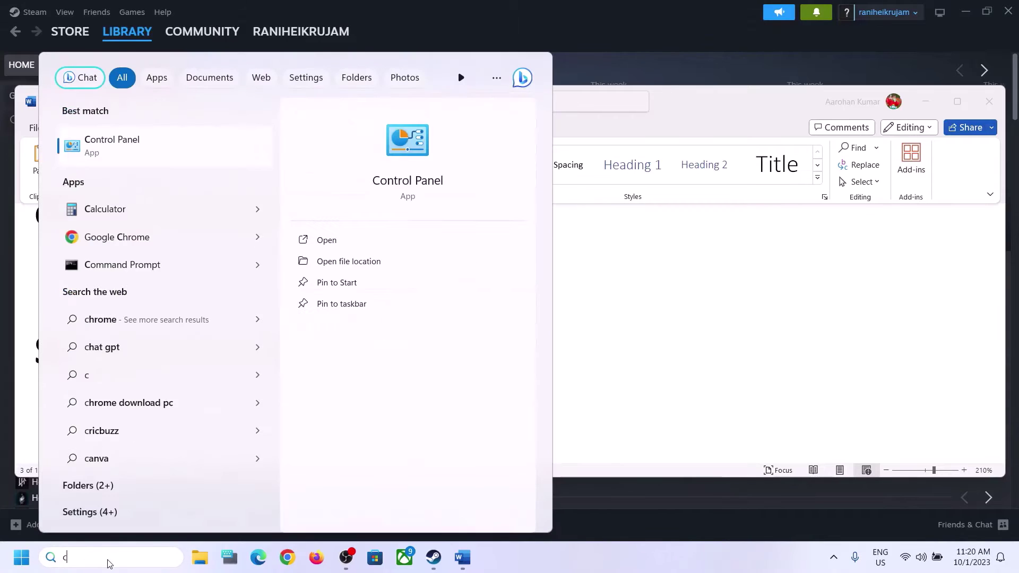
type("ontrol")
key("Return")
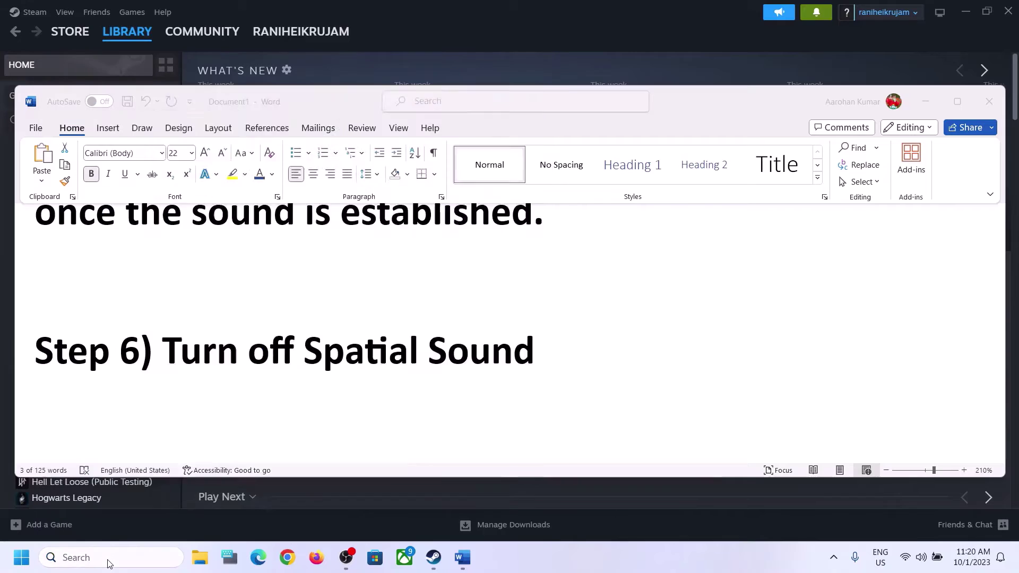
left_click(392, 298)
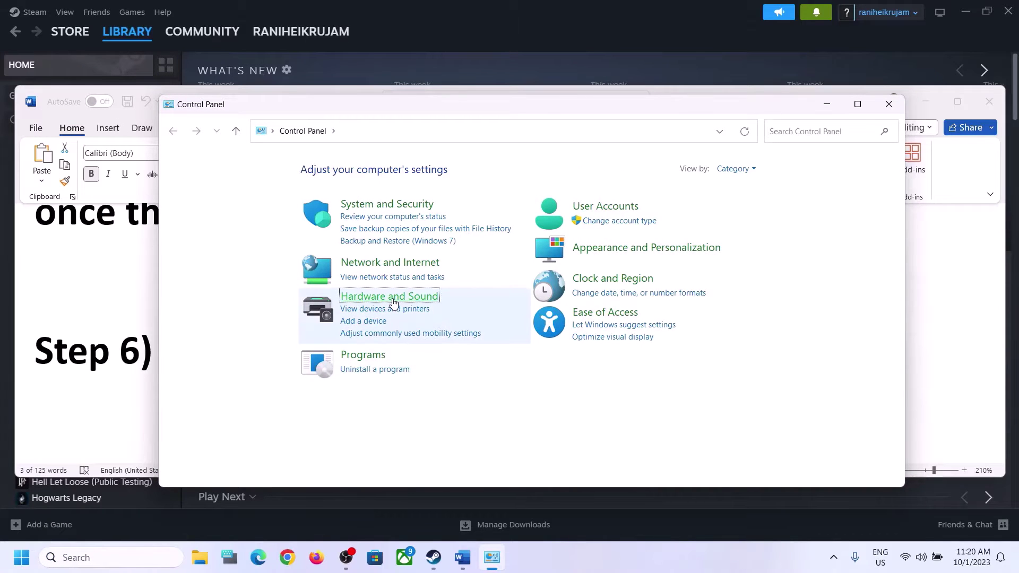
left_click(366, 258)
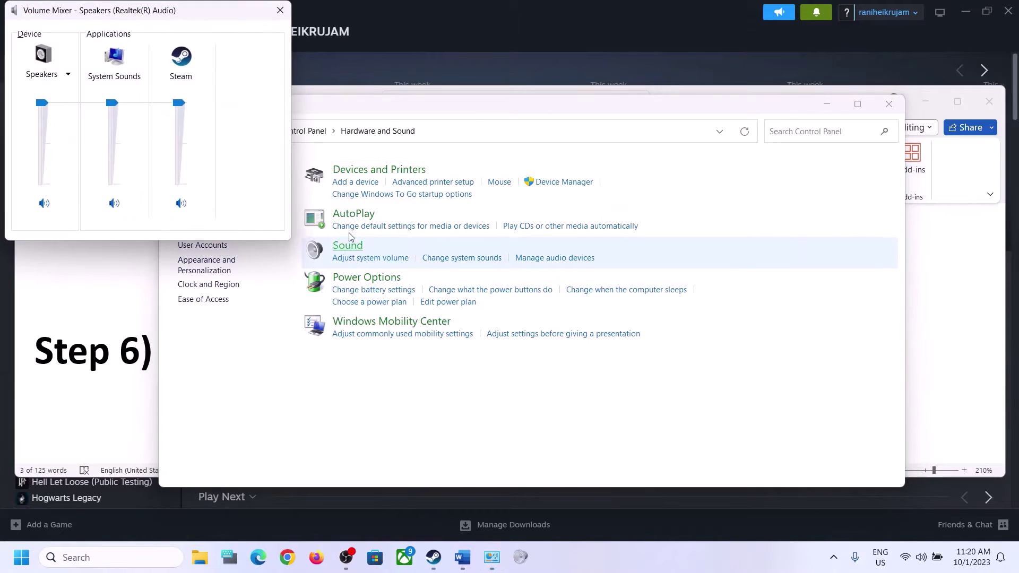
left_click(280, 10)
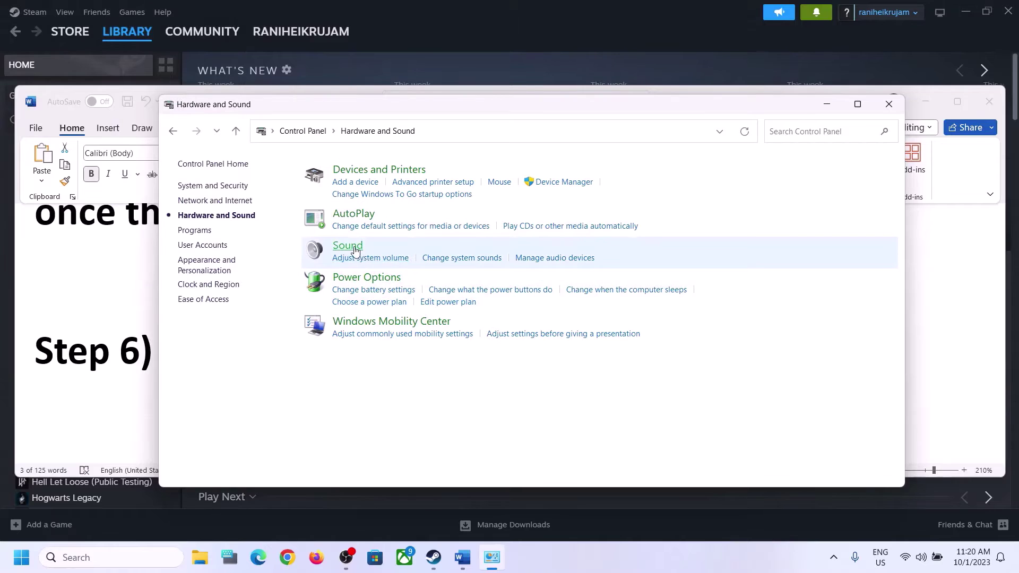
Keep the Speakers' spatial sound format at Off, apply, close the sound dialogs, and return to Word
left_click_drag(176, 46, 507, 80)
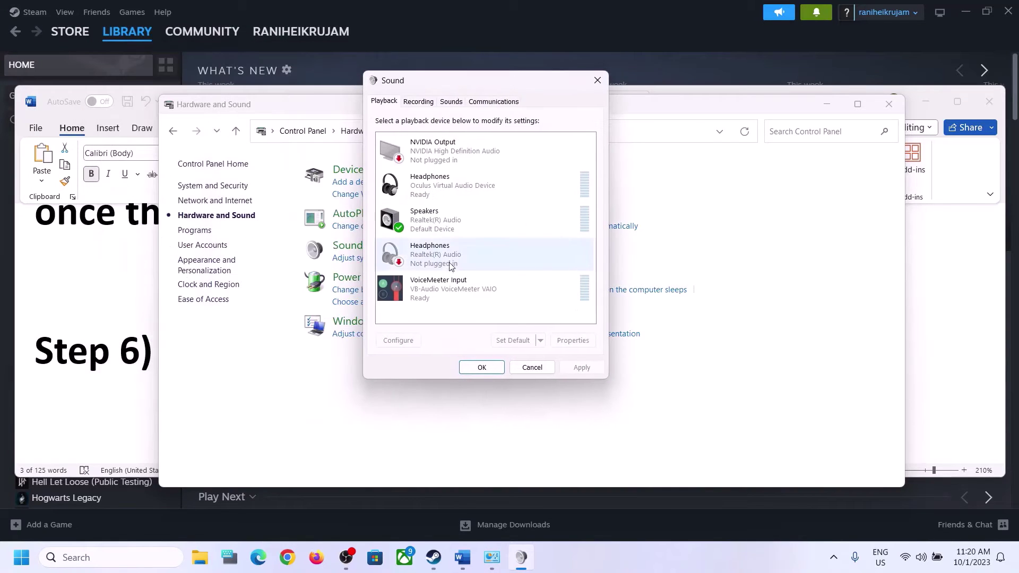
left_click(440, 225)
right_click(441, 225)
left_click(485, 325)
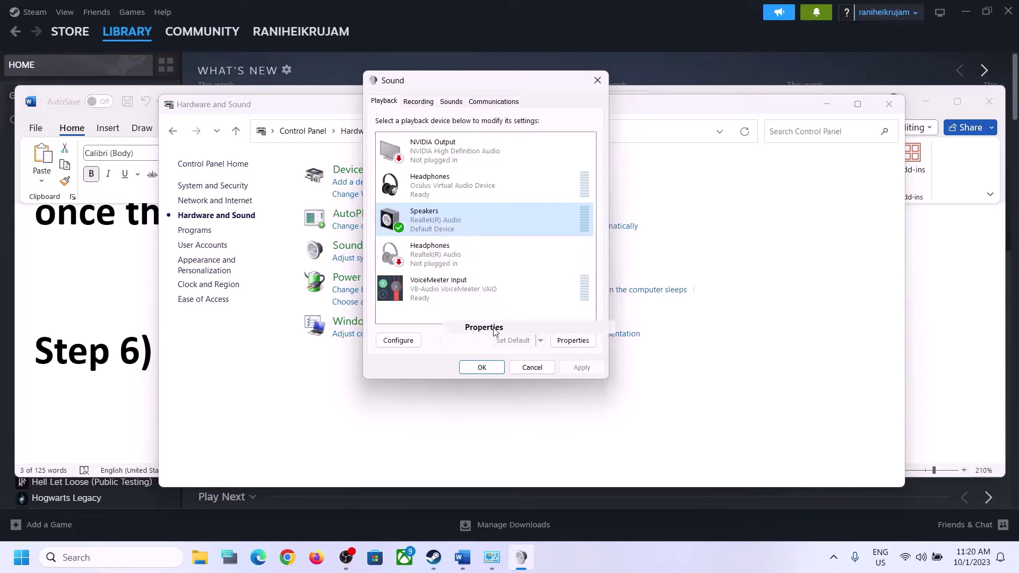
left_click(501, 151)
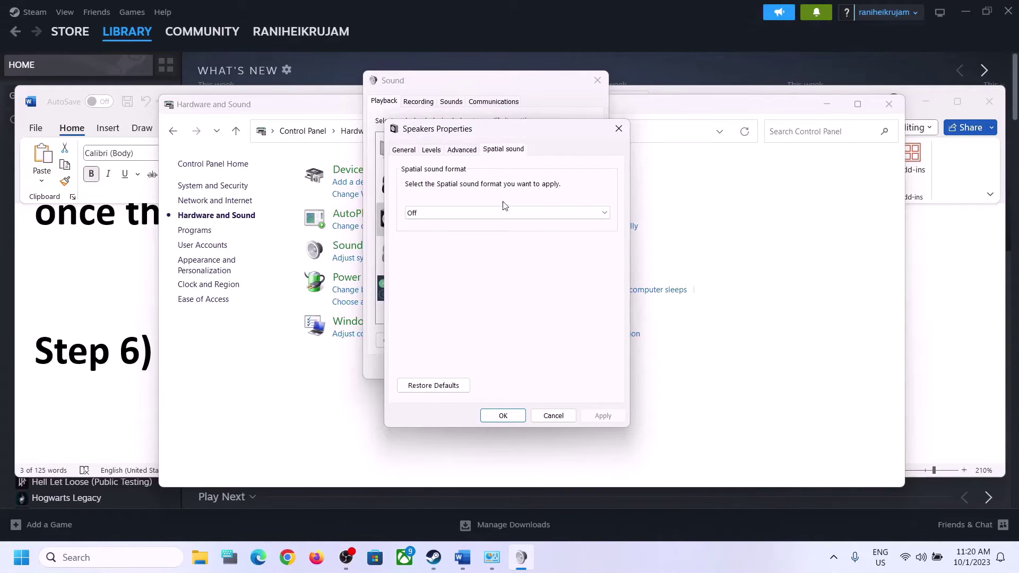
left_click(503, 213)
left_click(460, 213)
left_click(586, 416)
left_click(512, 417)
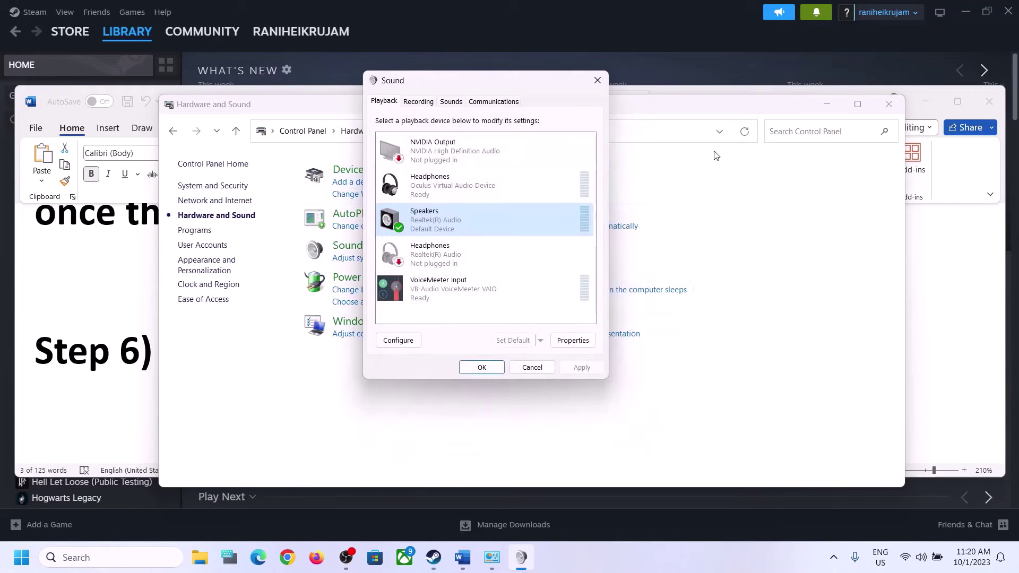
left_click(596, 80)
left_click(119, 340)
scroll(386, 356, "down", 5)
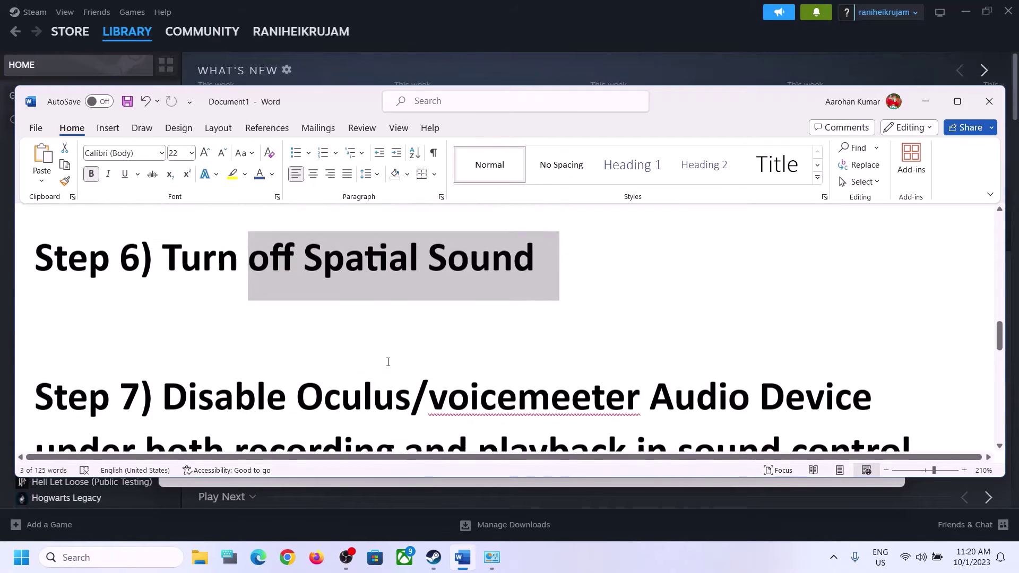
Highlight 'Oculus/voicemeeter' and 'recording and playback' in the Step 7 text
scroll(388, 361, "up", 1)
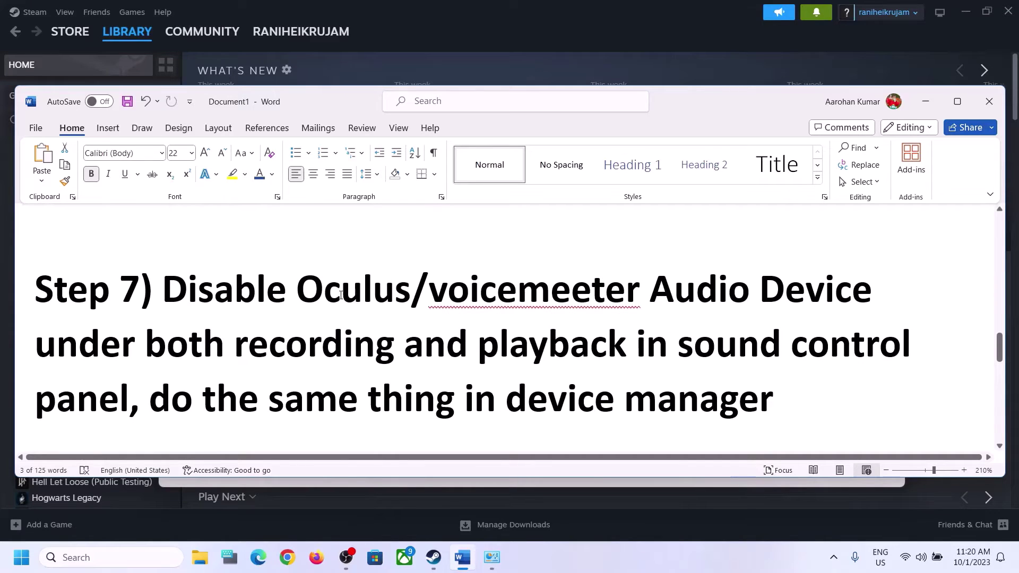
left_click_drag(307, 283, 643, 291)
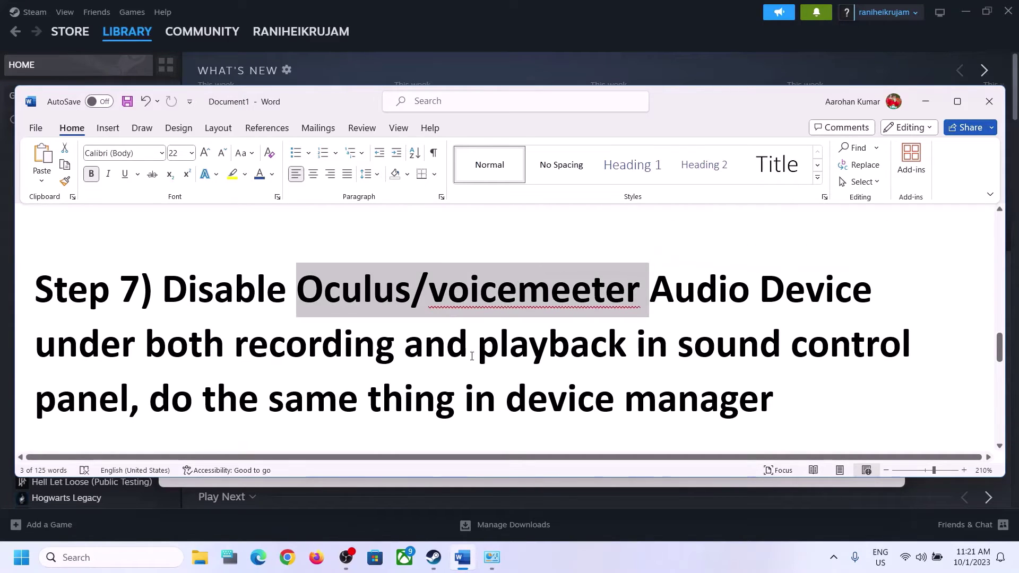
left_click(448, 349)
left_click_drag(235, 345, 590, 346)
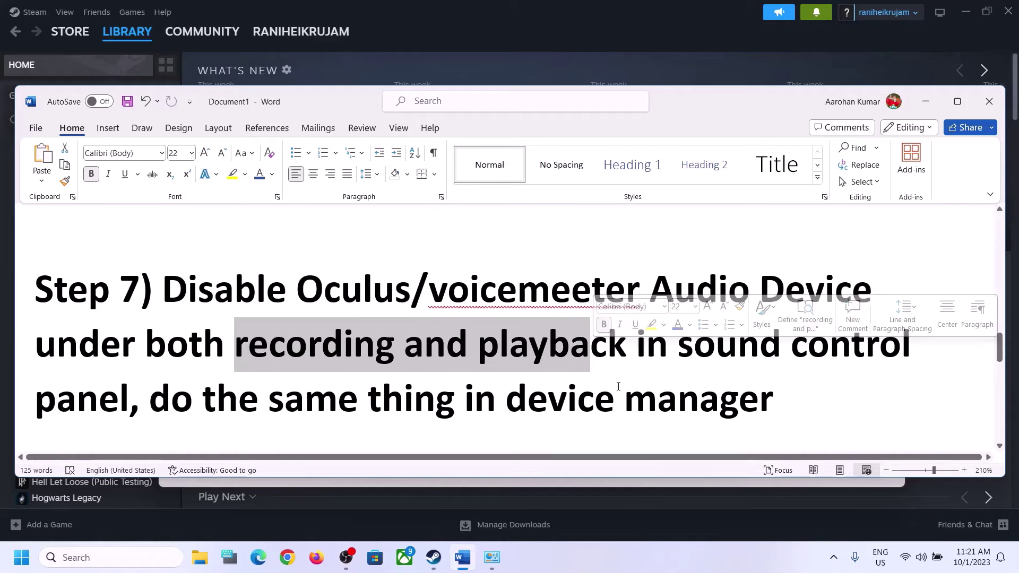
left_click(128, 561)
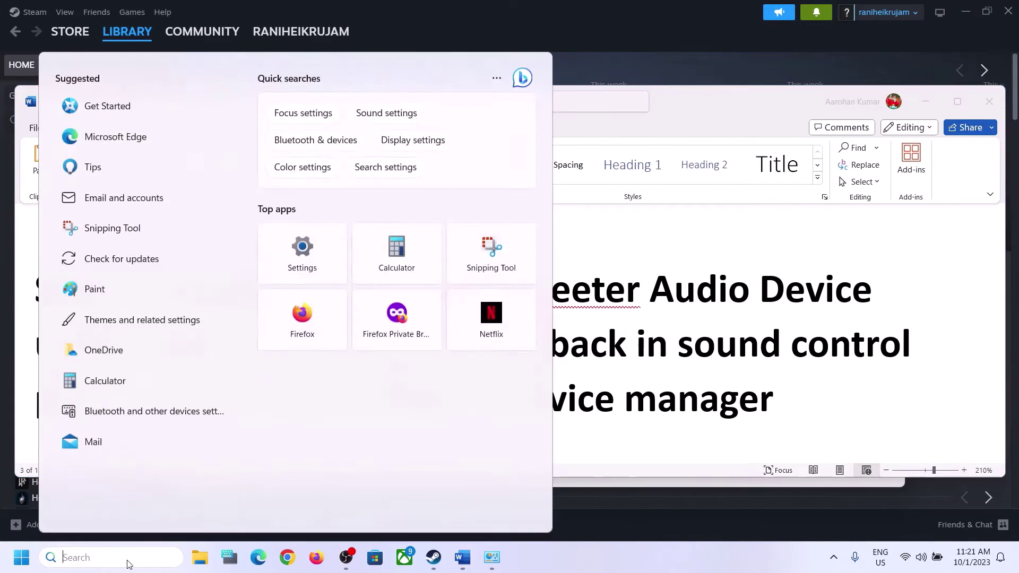
Open Control Panel via a 'control' search and go to Hardware and Sound > Sound
type("control")
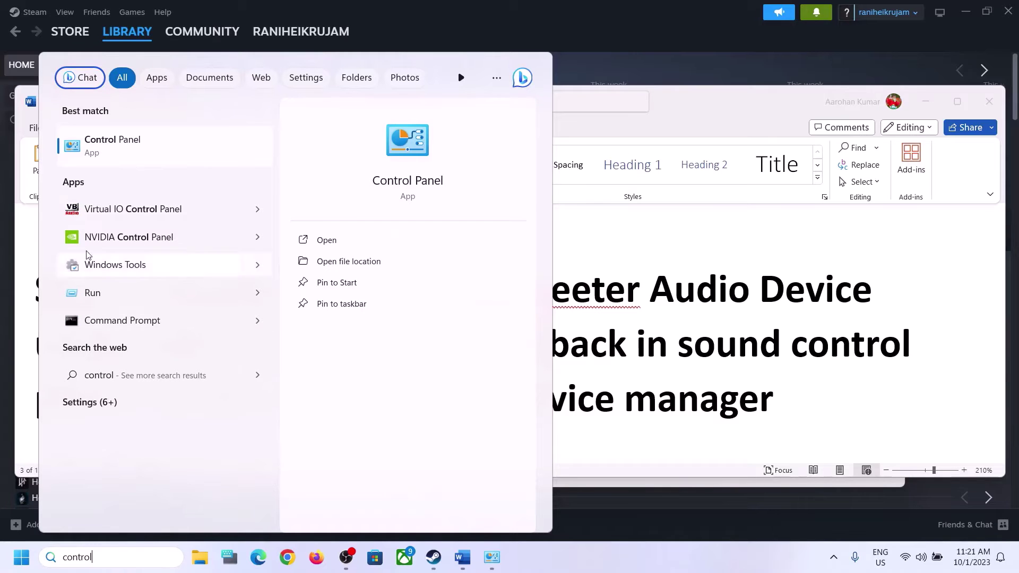
left_click(131, 149)
left_click(406, 314)
left_click(366, 263)
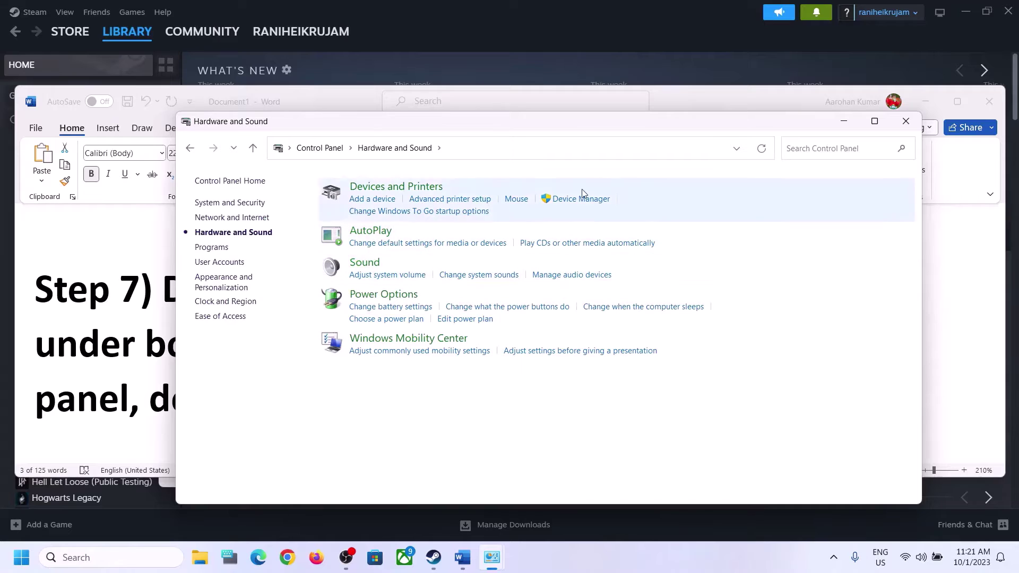
left_click_drag(212, 57, 583, 109)
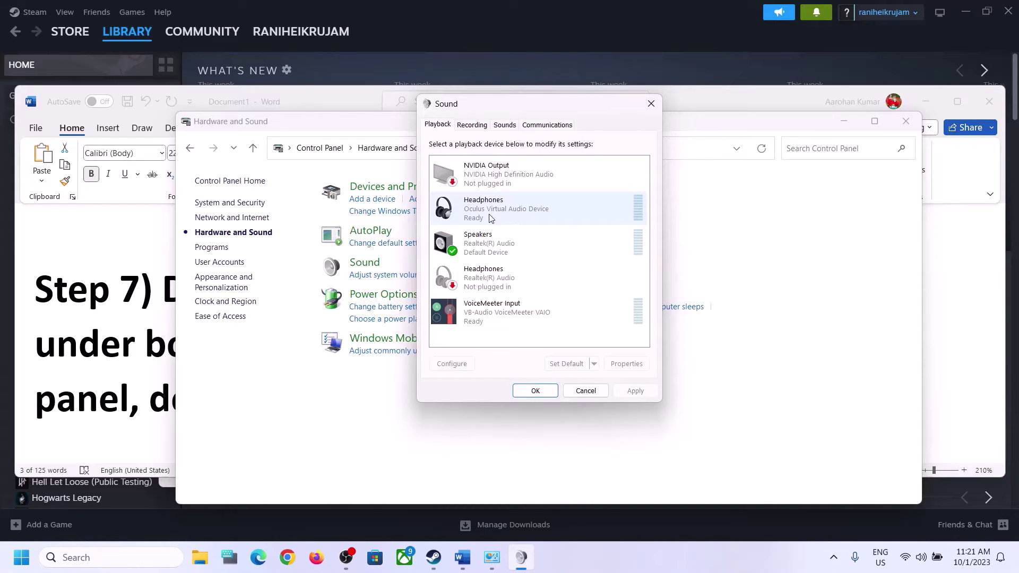
Disable the Oculus Headphones, Realtek Headphones and VoiceMeeter Input playback devices
left_click(504, 212)
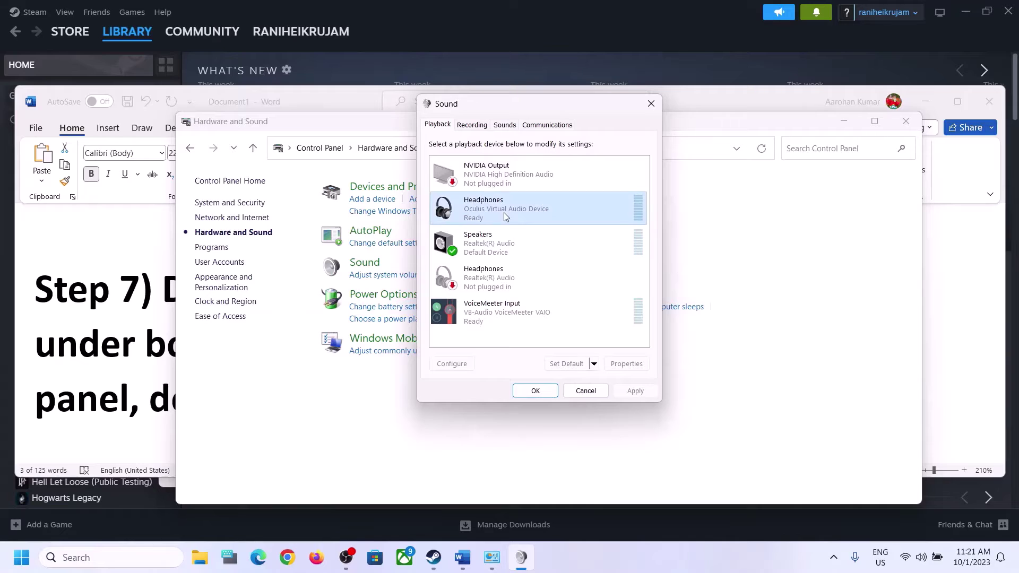
right_click(504, 212)
left_click(540, 236)
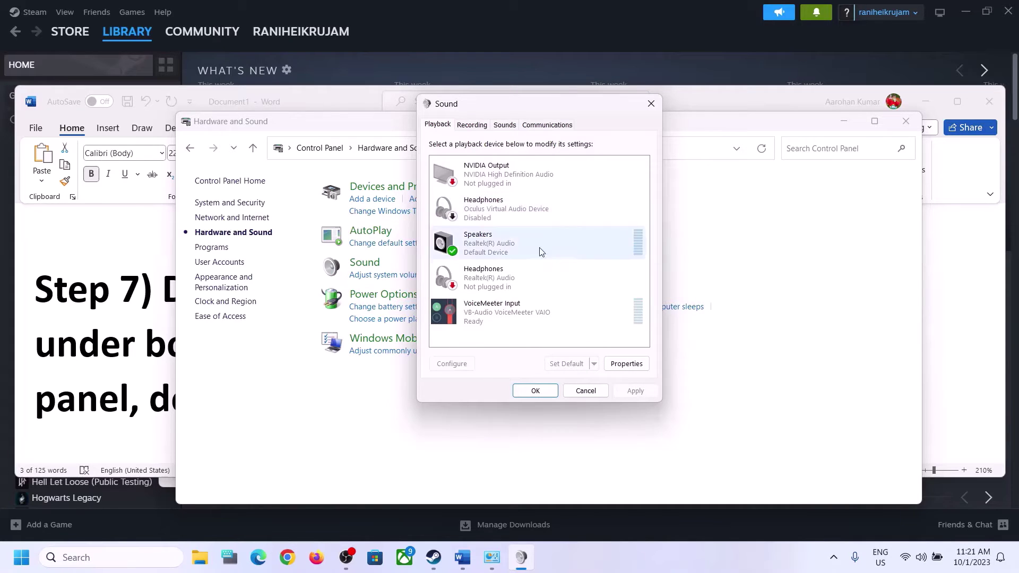
left_click(480, 287)
right_click(494, 284)
left_click(538, 305)
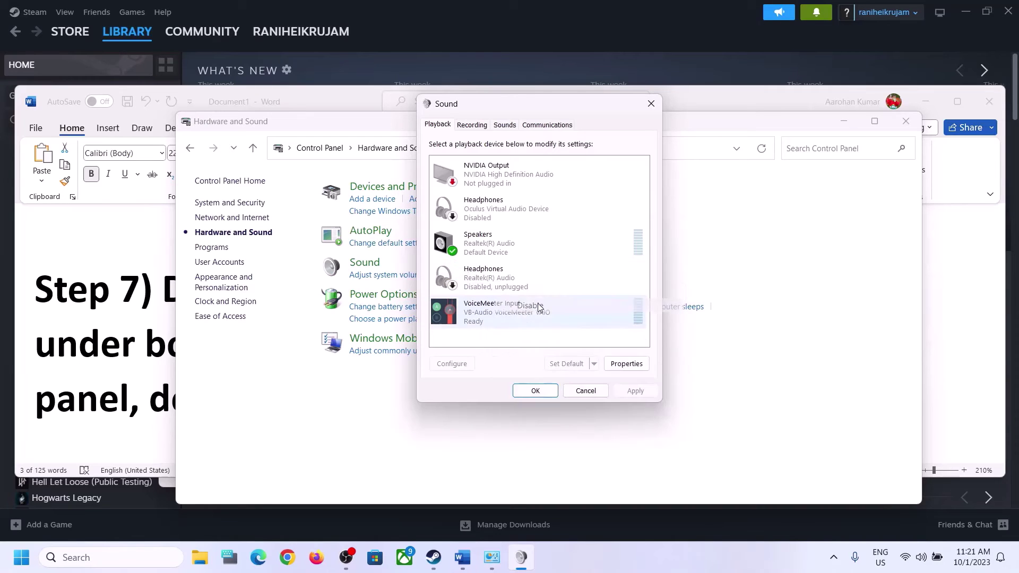
left_click(486, 315)
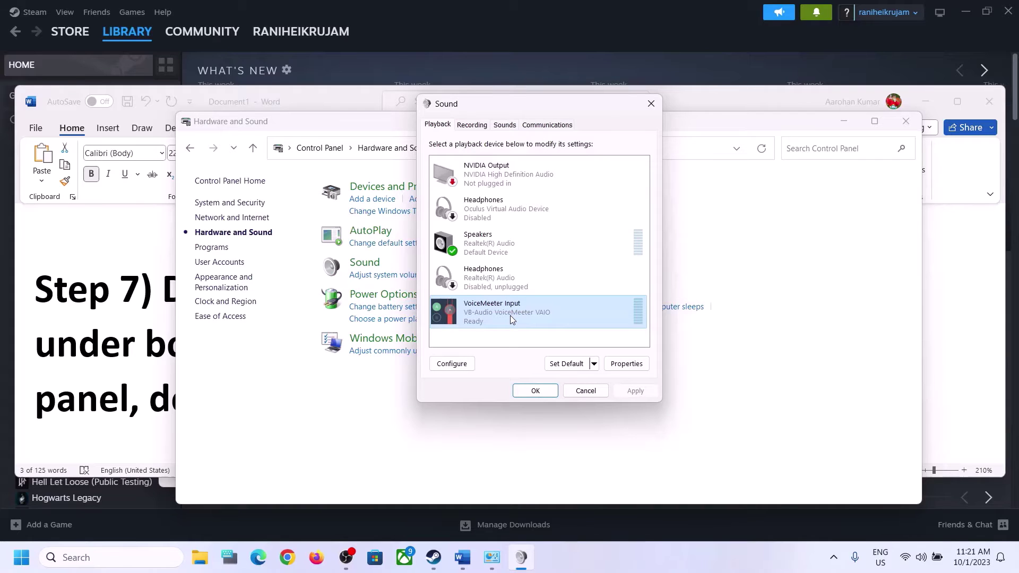
right_click(511, 317)
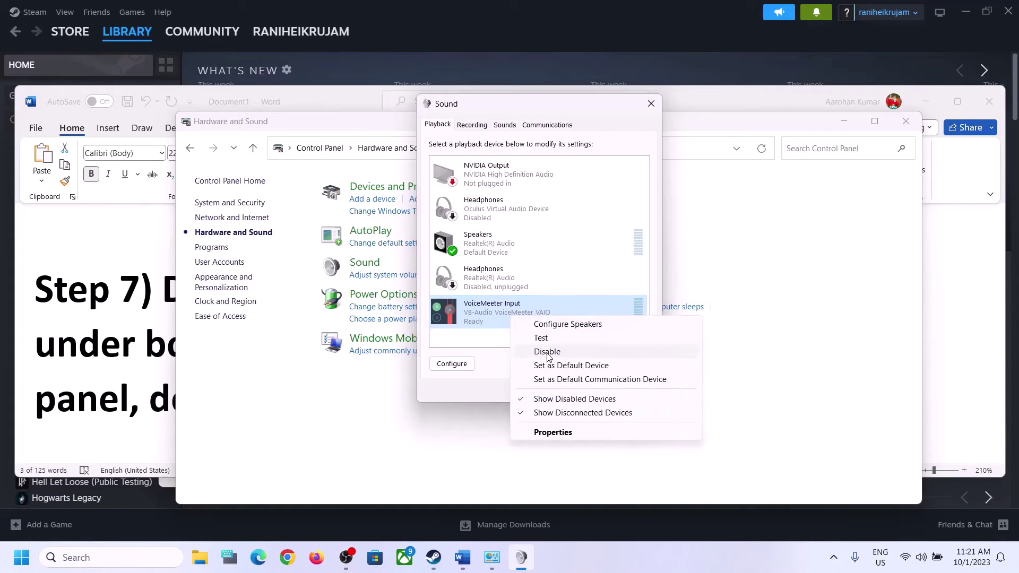
left_click(549, 351)
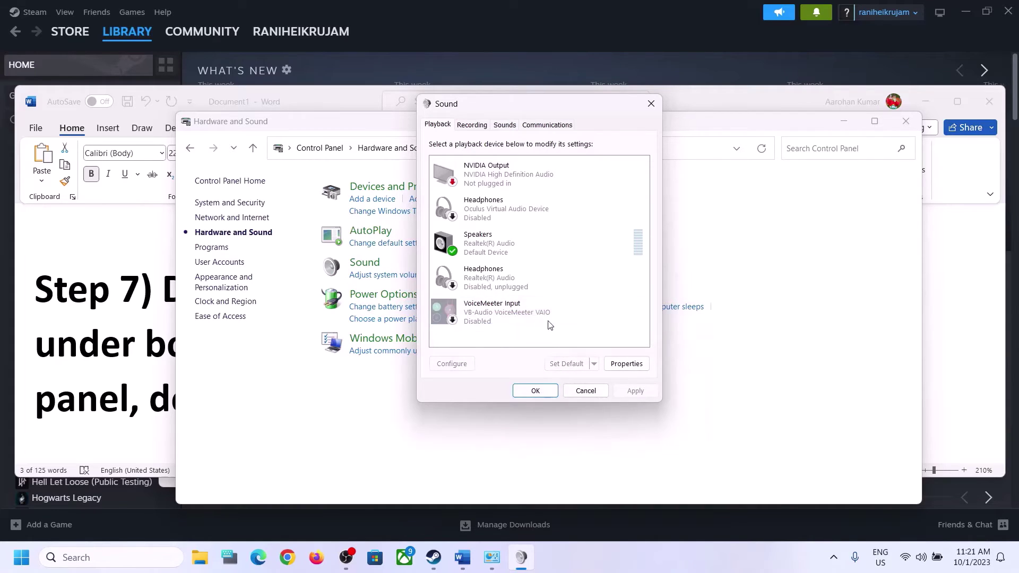
Disable NVIDIA Output, leave Speakers enabled, and close the Sound window
left_click(483, 250)
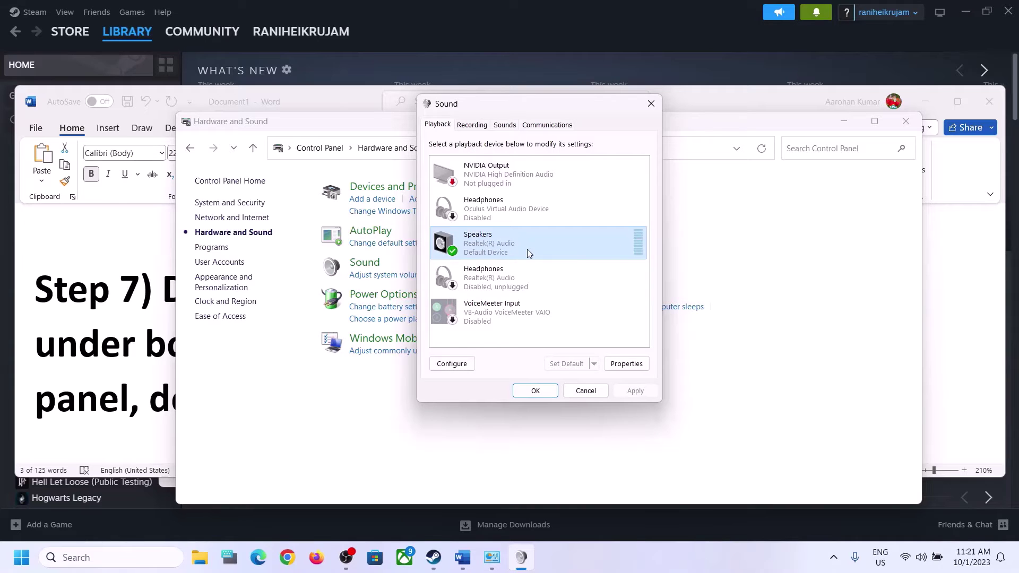
left_click(515, 174)
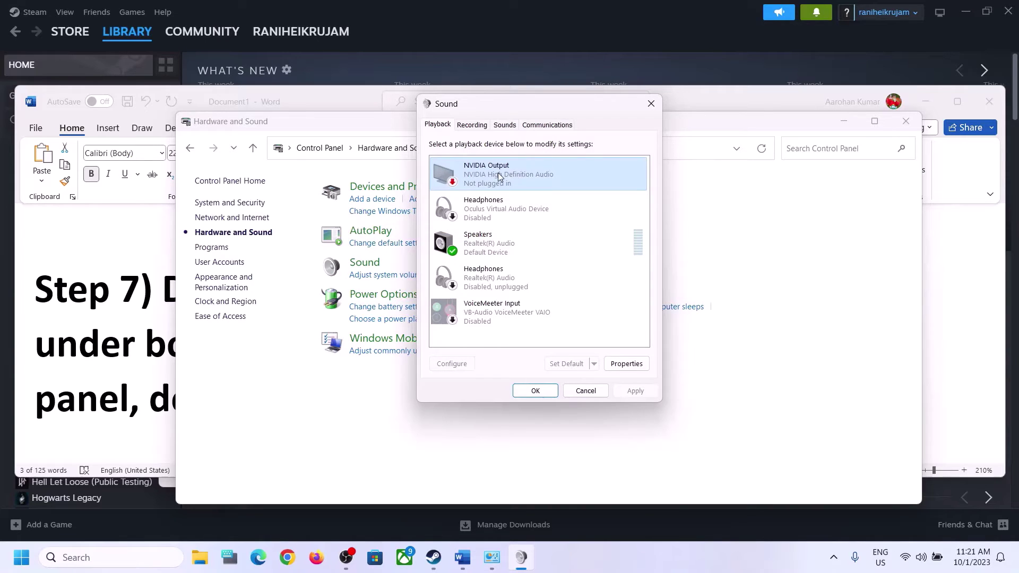
right_click(499, 176)
left_click(530, 194)
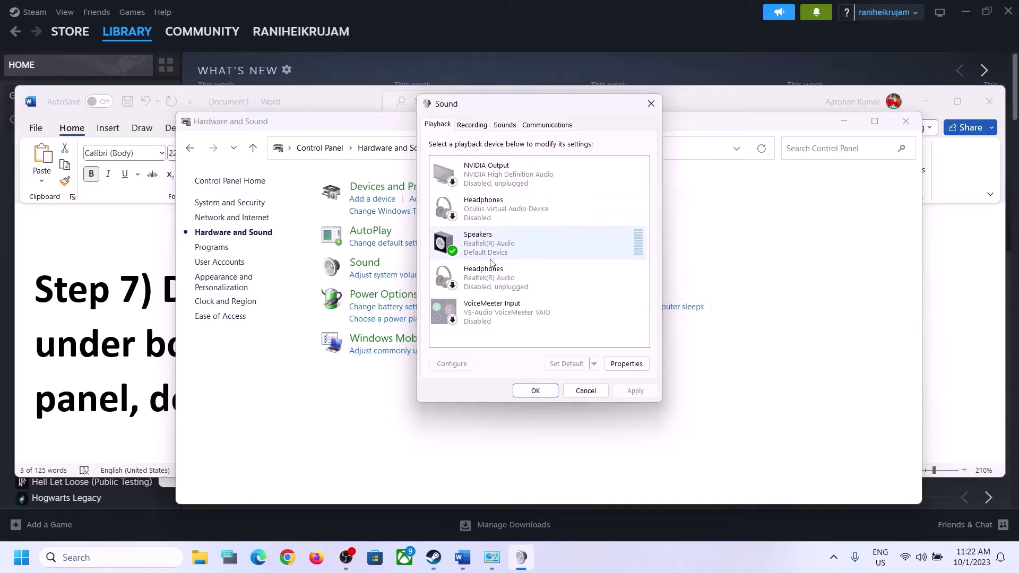
left_click(476, 255)
right_click(498, 248)
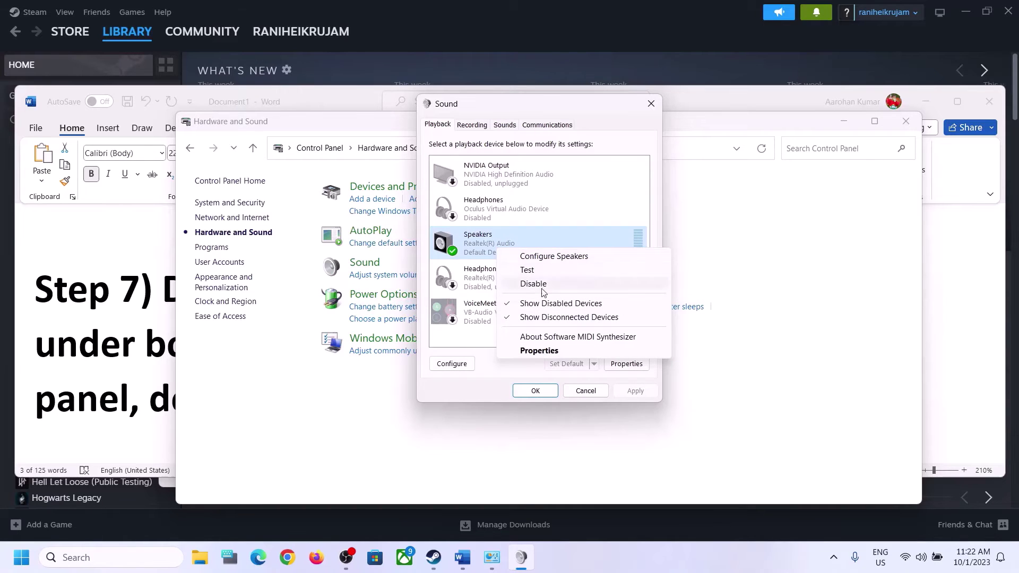
left_click(463, 248)
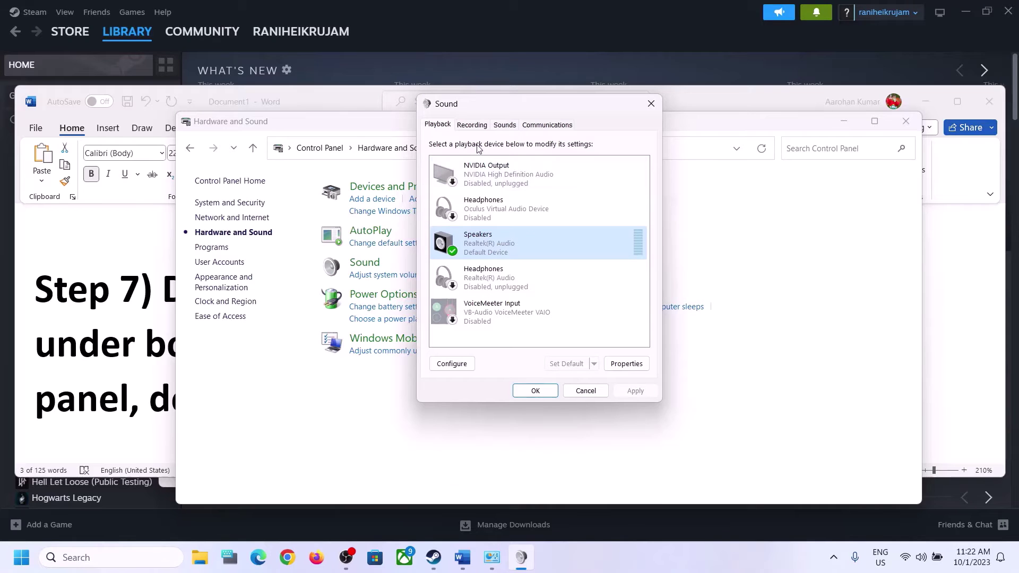
left_click(651, 104)
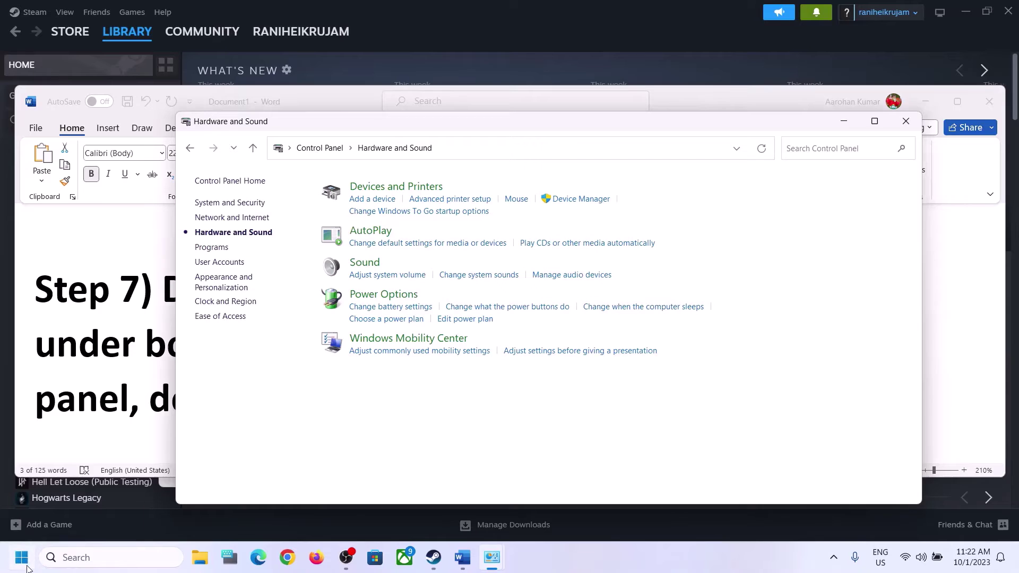
Open Device Manager and expand Sound, video and game controllers
right_click(21, 557)
left_click(106, 263)
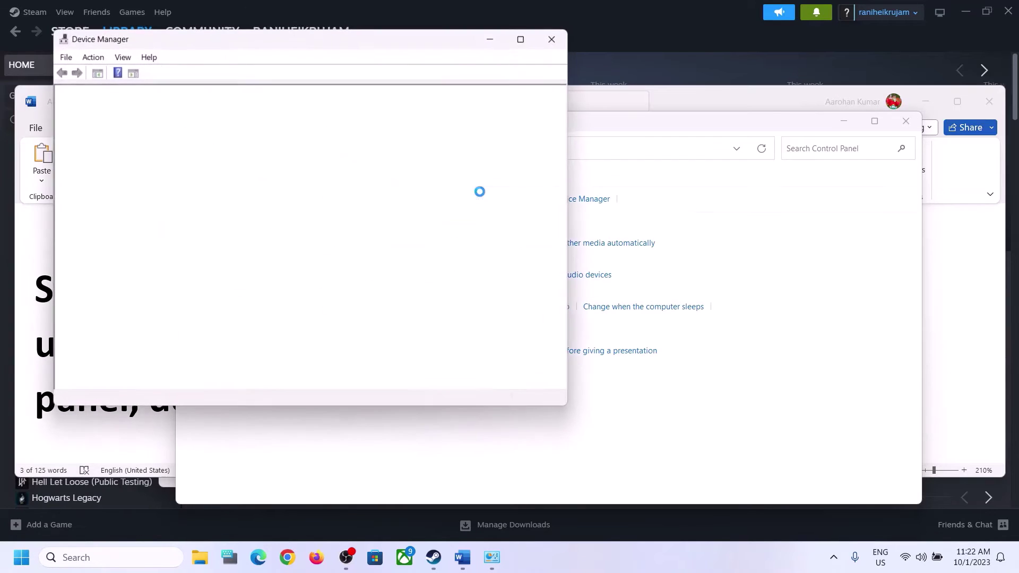
left_click_drag(404, 46, 703, 91)
scroll(527, 319, "down", 1)
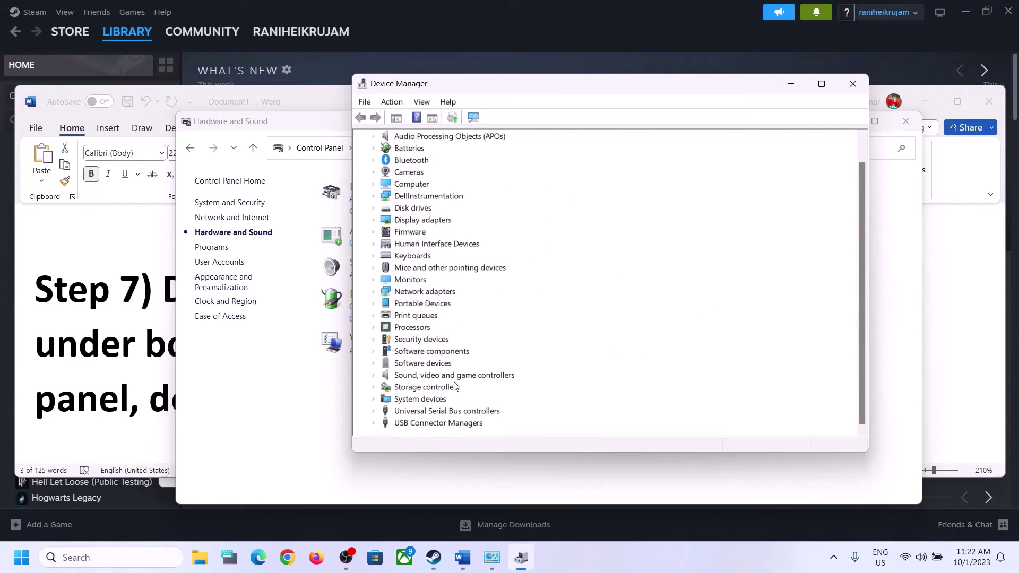
left_click(454, 375)
left_click(372, 375)
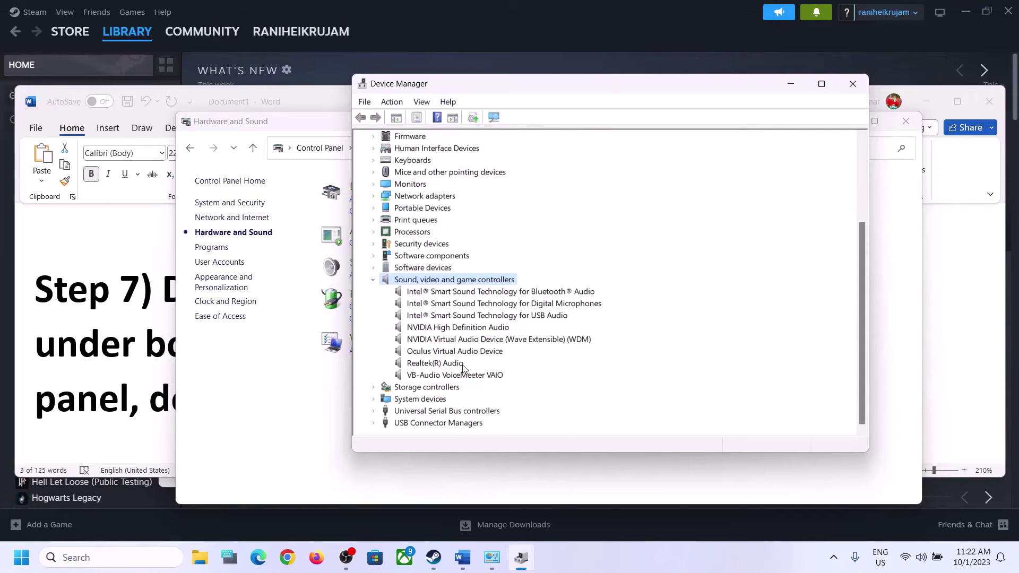
left_click(431, 365)
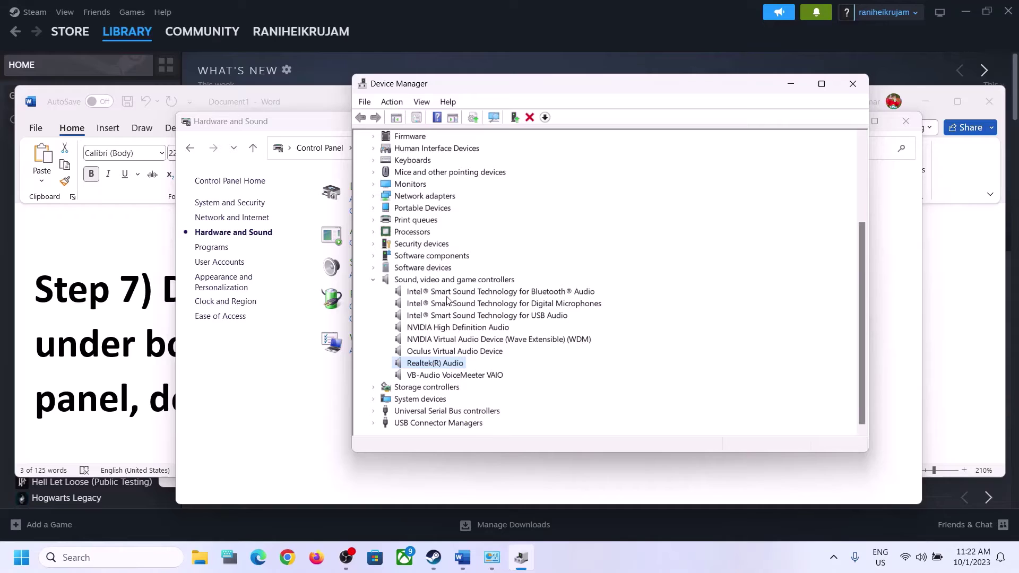
Disable the VB-Audio VoiceMeeter VAIO and Oculus Virtual Audio Device
left_click(449, 377)
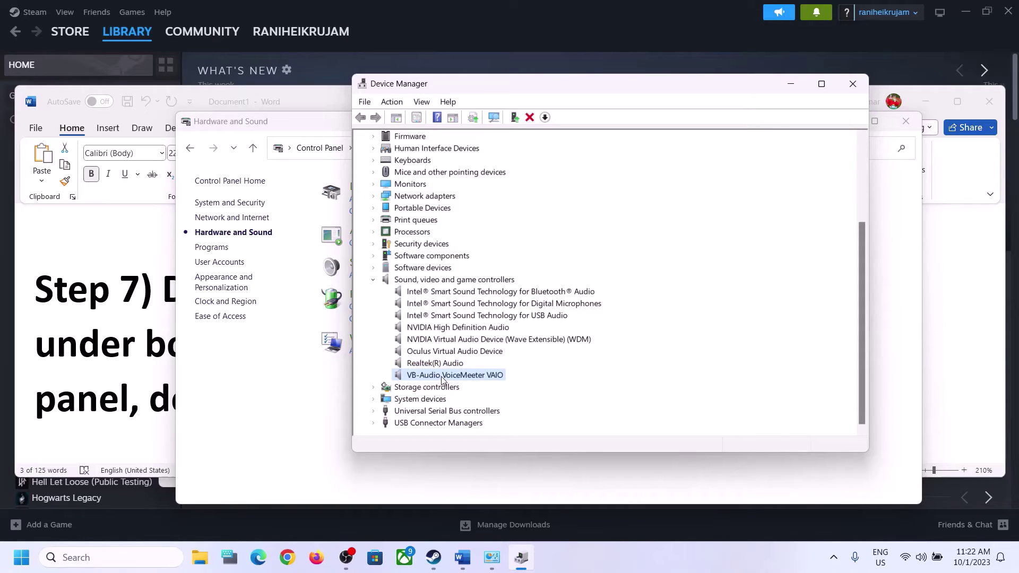
right_click(479, 382)
left_click(530, 405)
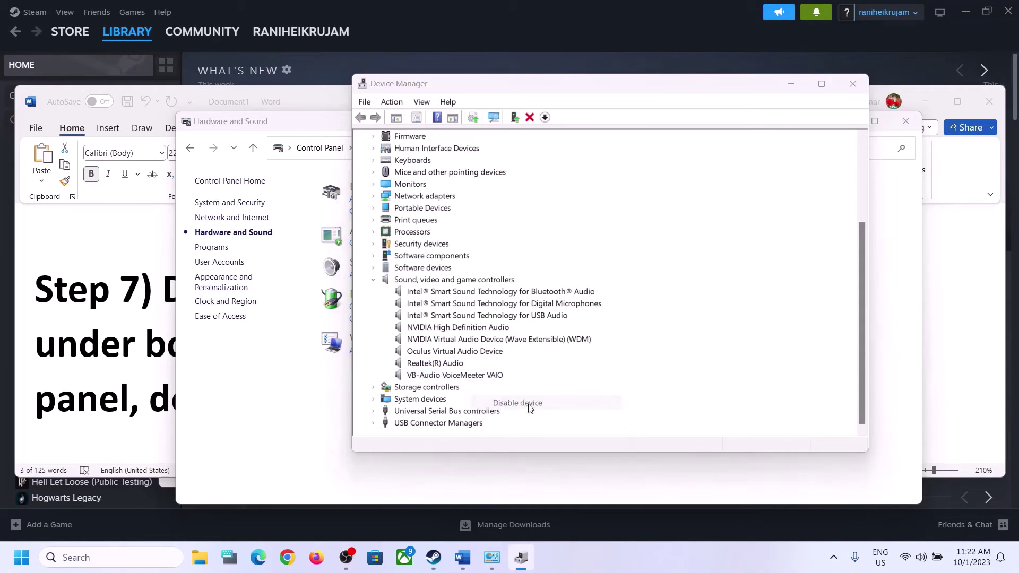
left_click(542, 294)
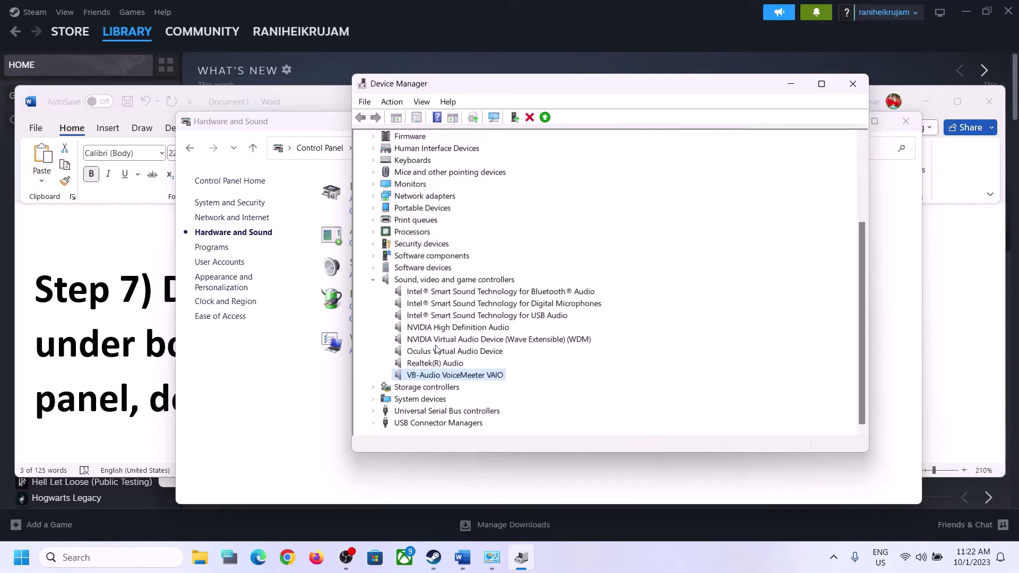
left_click(447, 403)
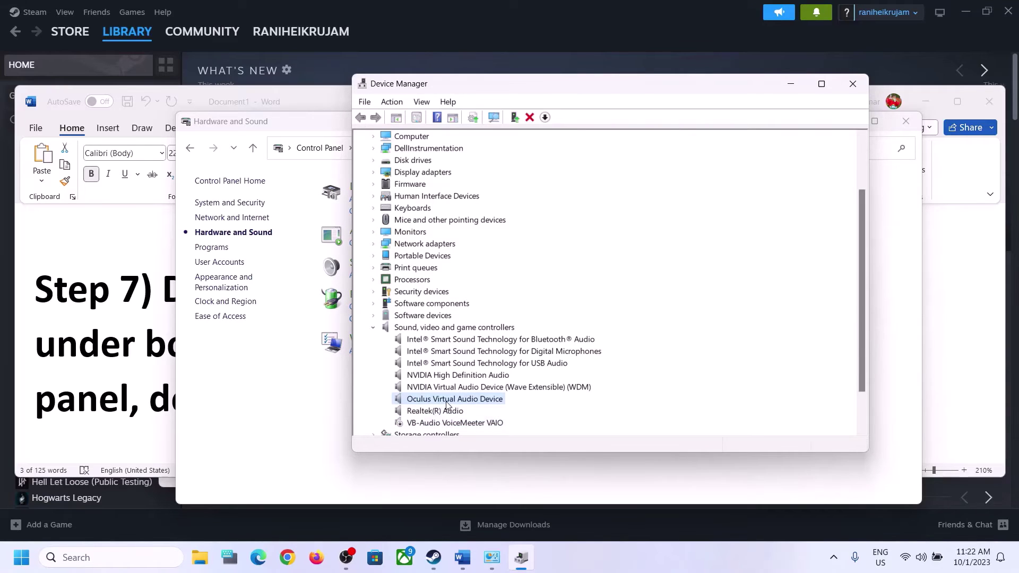
right_click(447, 405)
left_click(496, 427)
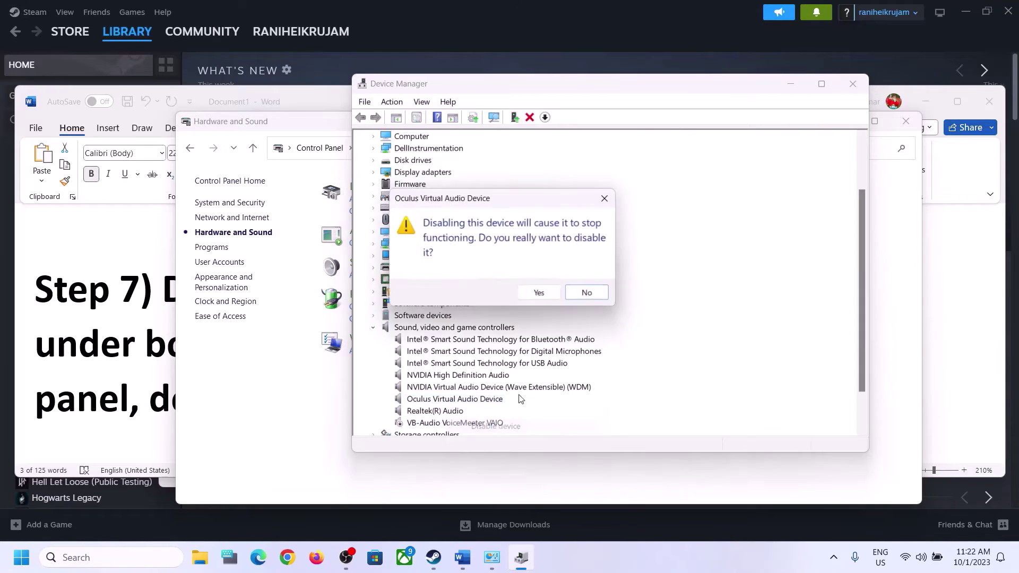
left_click(535, 296)
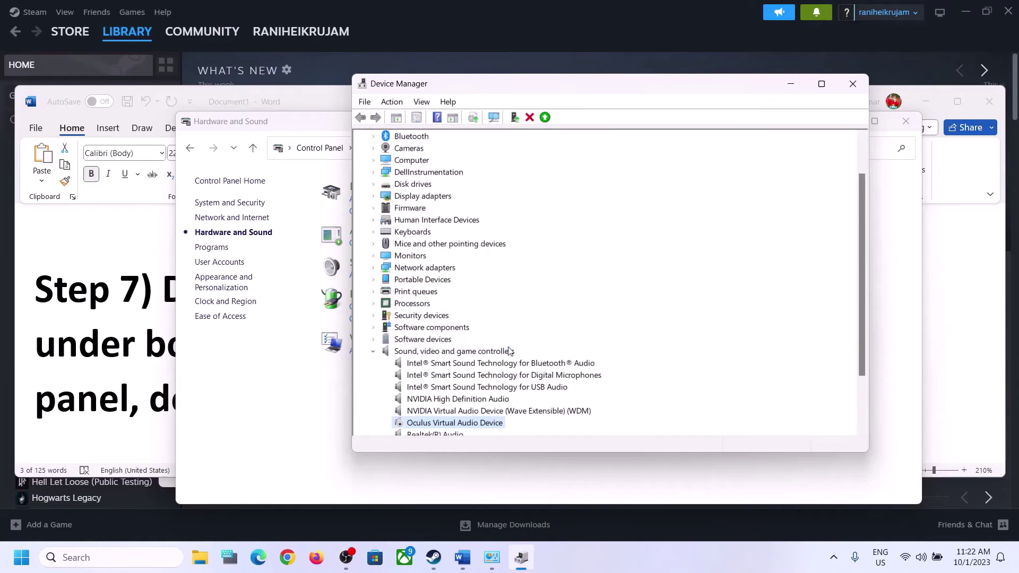
Disable the NVIDIA Virtual Audio Device and NVIDIA High Definition Audio
scroll(487, 366, "down", 2)
left_click(453, 340)
right_click(534, 342)
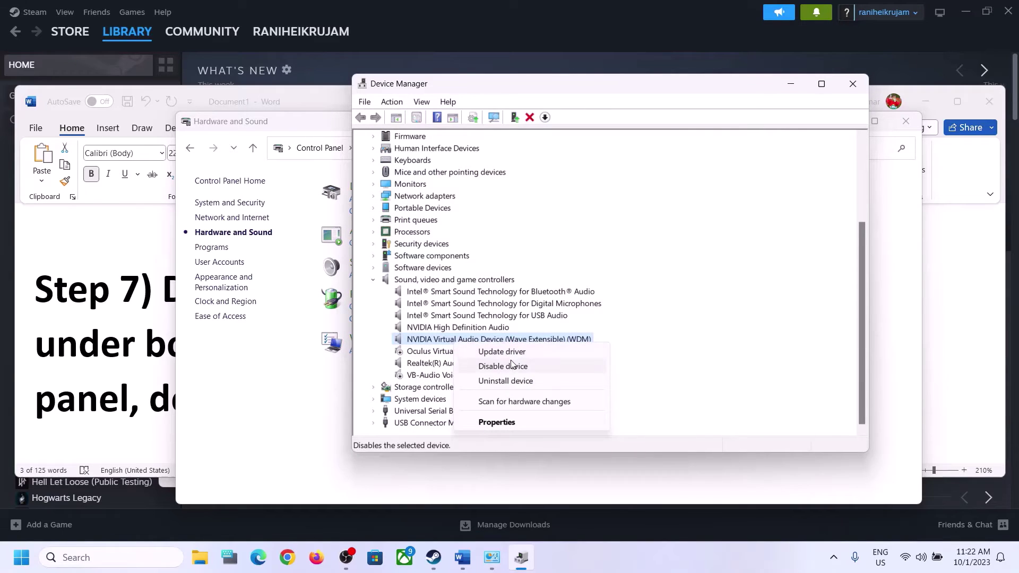
left_click(552, 366)
left_click(545, 297)
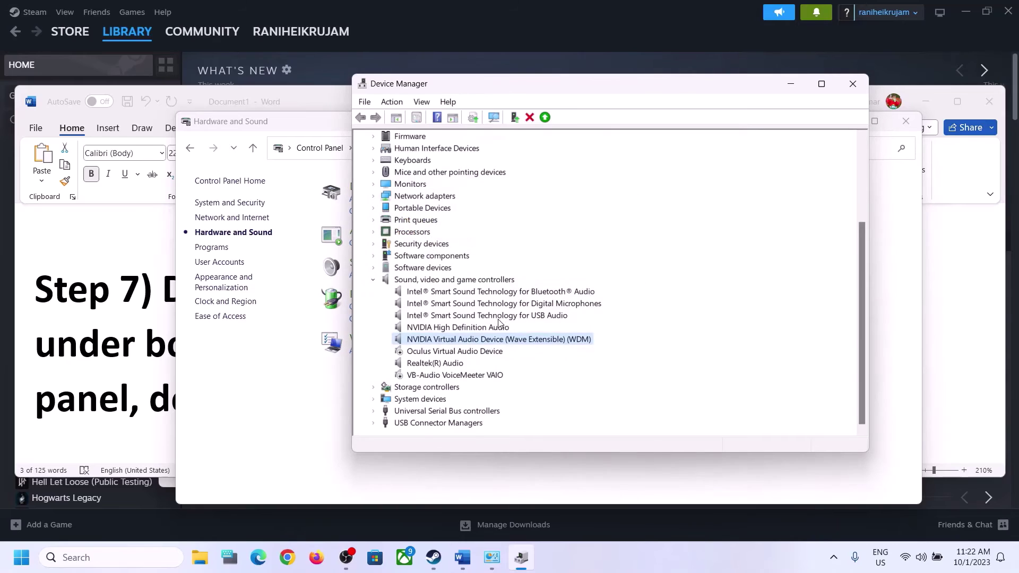
left_click(436, 412)
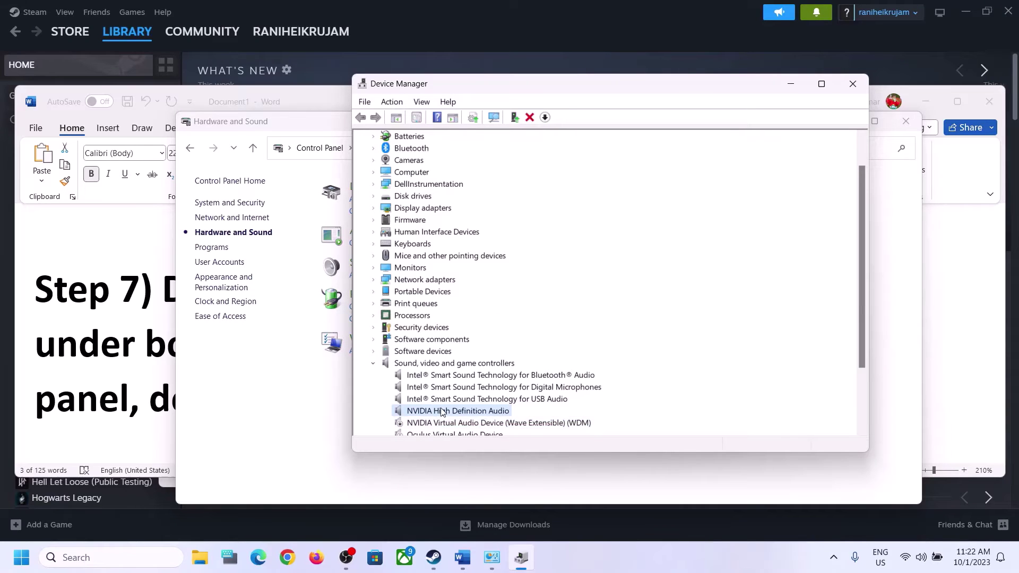
right_click(437, 412)
left_click(497, 432)
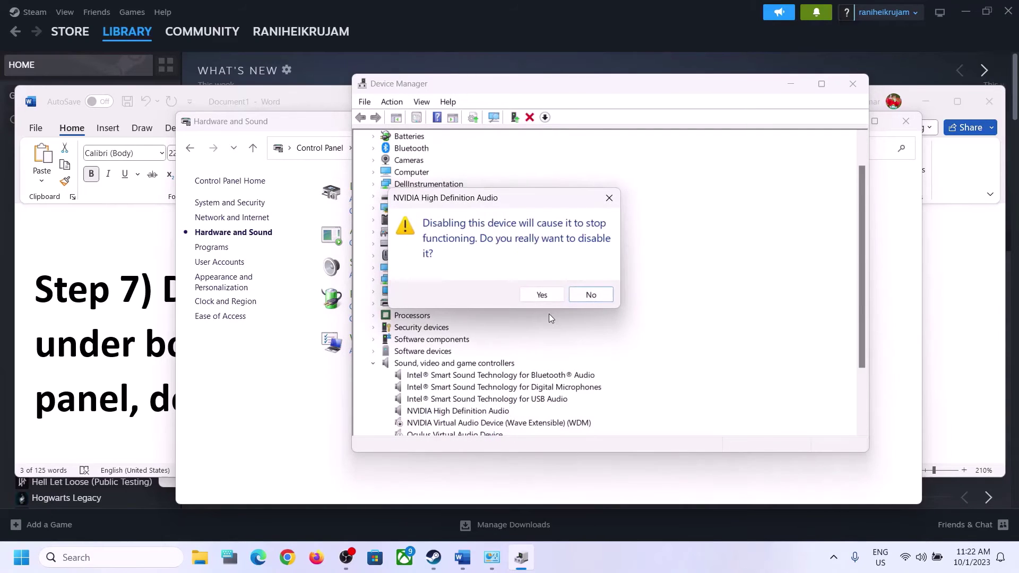
left_click(547, 295)
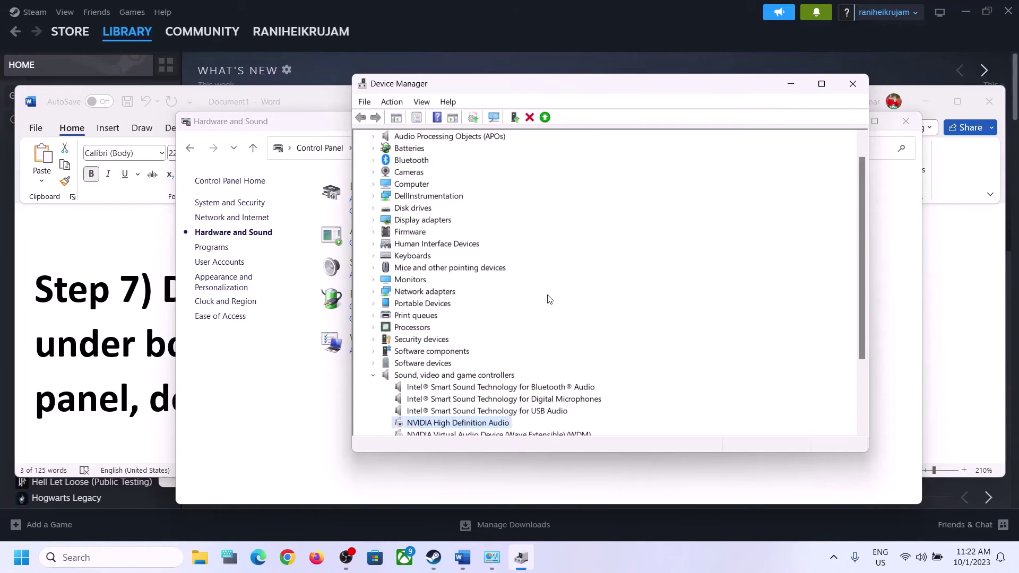
Confirm Realtek(R) Audio is still enabled and close Device Manager
scroll(547, 307, "down", 3)
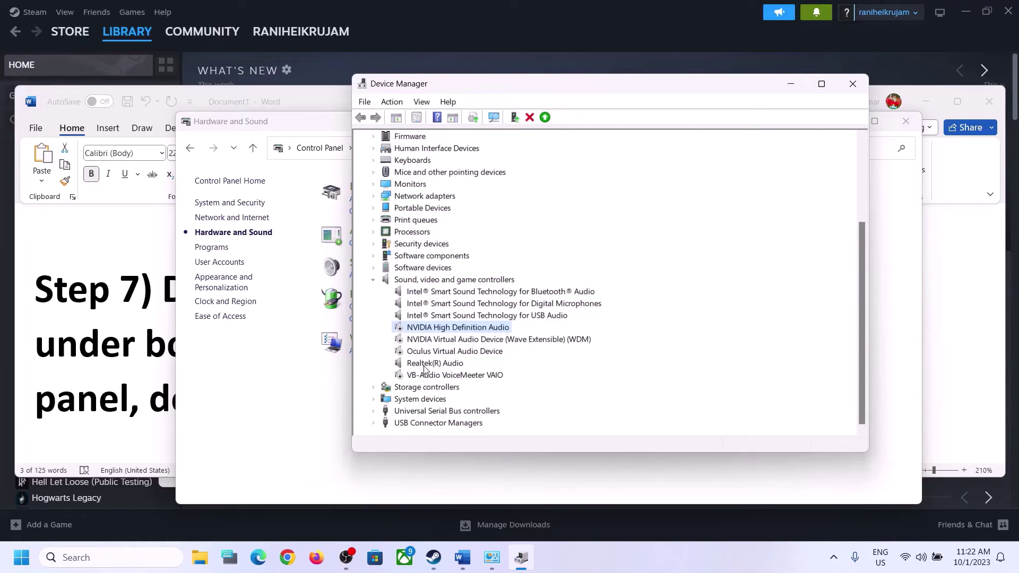
left_click(424, 365)
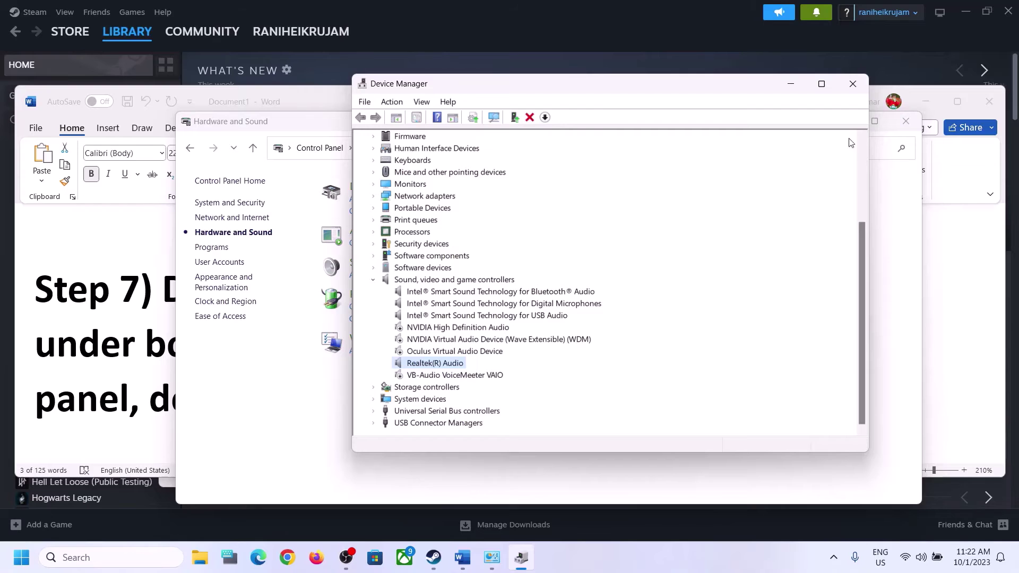
left_click(853, 84)
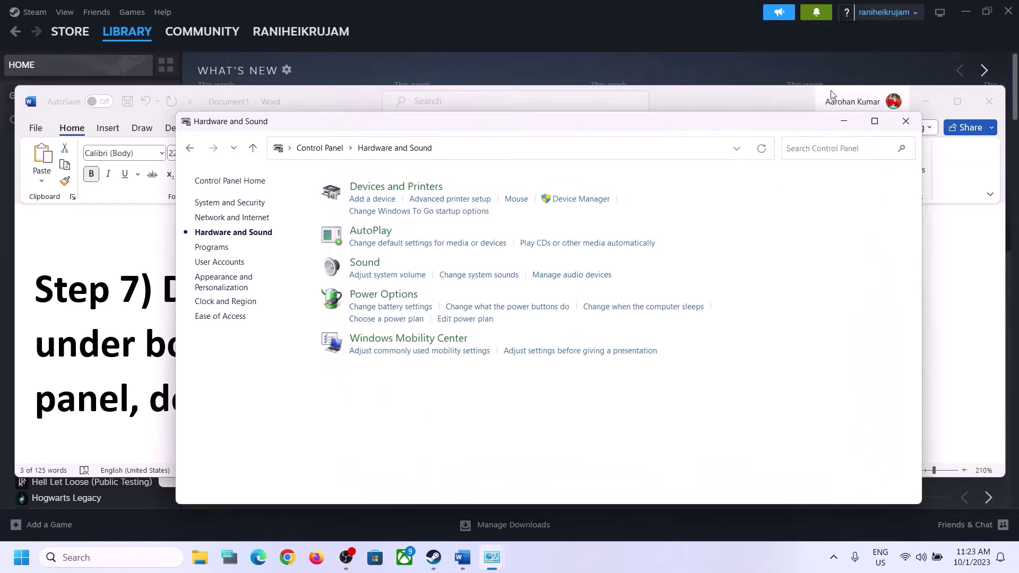
Copy the Step 8 shell::: command from the Word instructions
left_click(83, 357)
scroll(396, 377, "down", 3)
scroll(396, 376, "down", 3)
left_click_drag(169, 269, 677, 273)
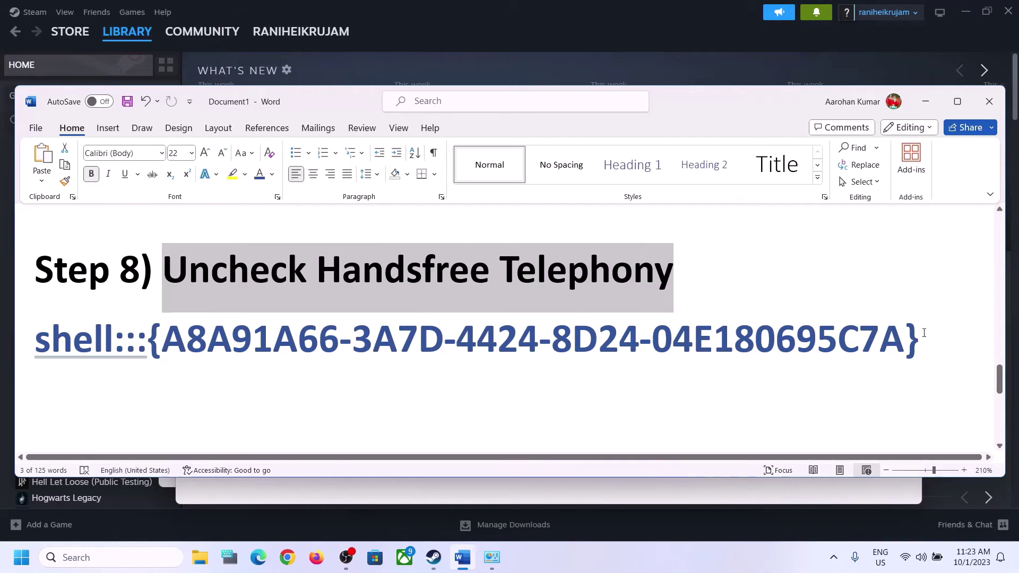
left_click_drag(924, 333, 37, 342)
key("ctrl+c")
right_click(98, 344)
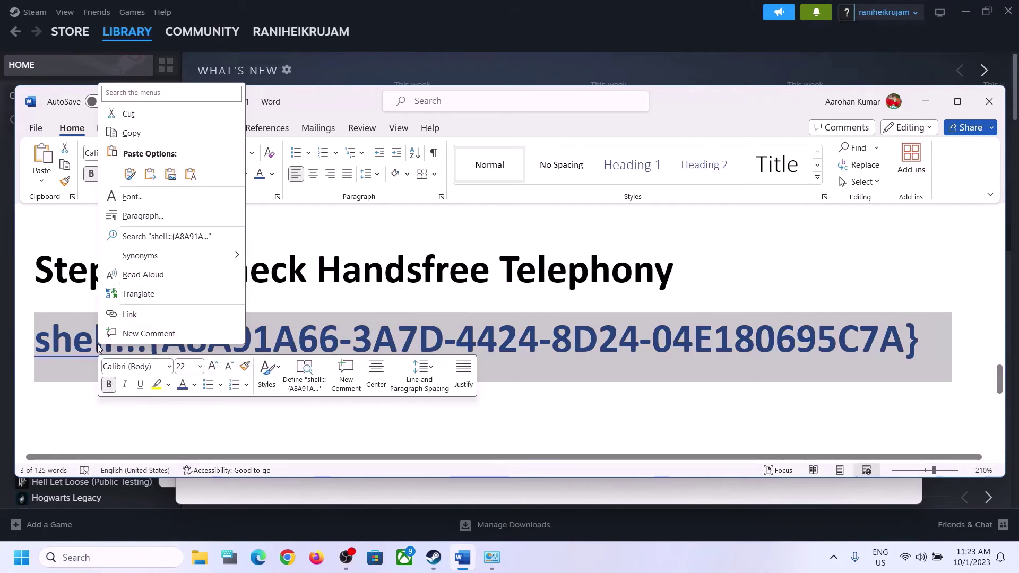
left_click(130, 133)
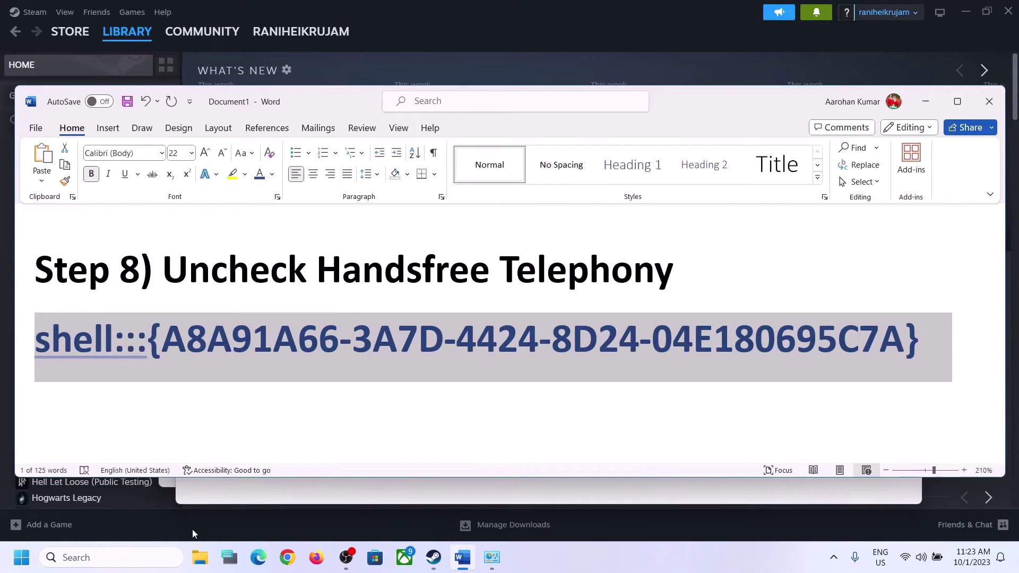
Paste the shell::: command into the Run app and execute it
left_click(138, 557)
type("run")
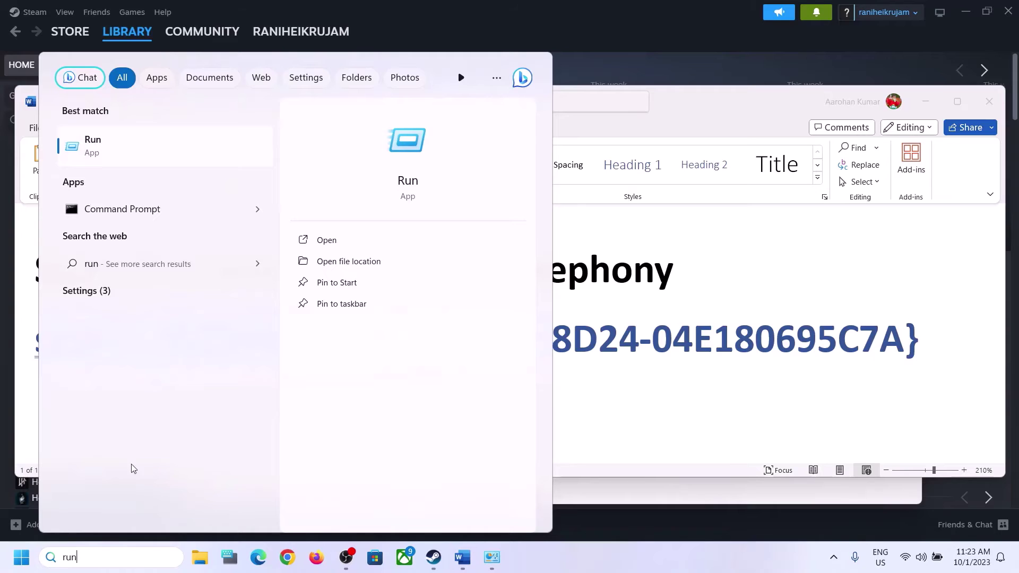
left_click(107, 154)
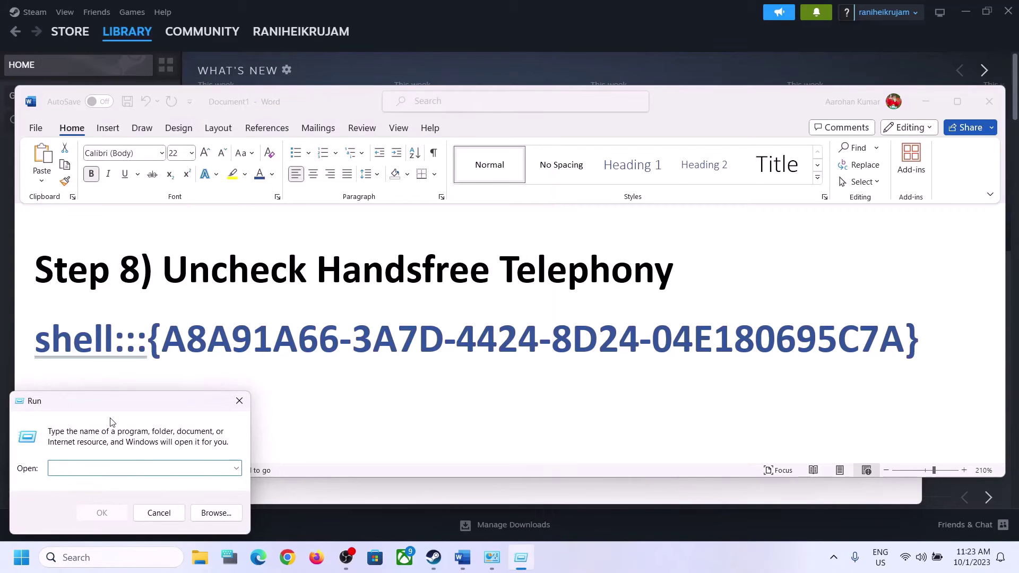
key("ctrl+v")
left_click(119, 516)
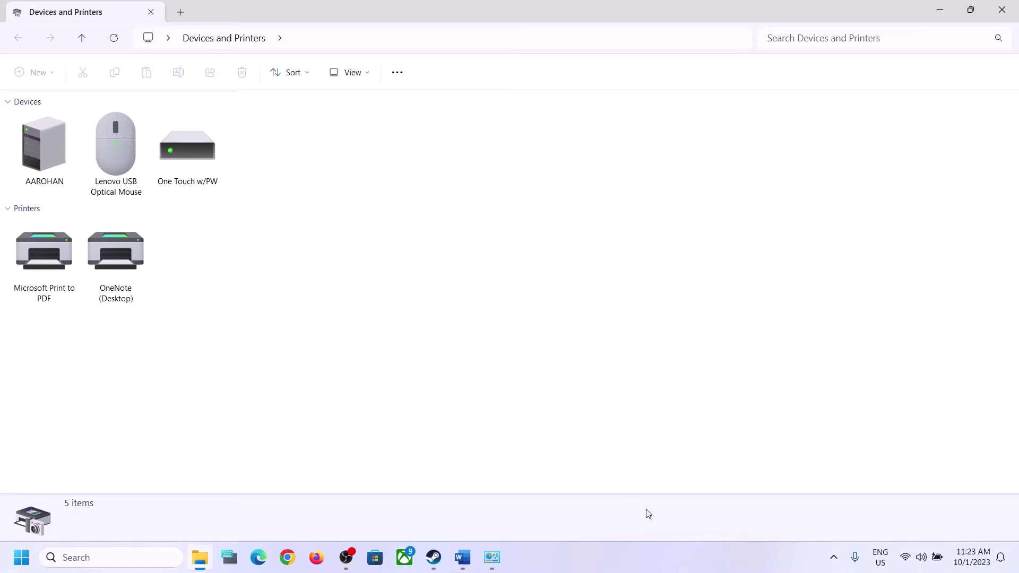
Open the iBall SoundStar headset's Properties dialog from Devices and Printers
left_click(656, 564)
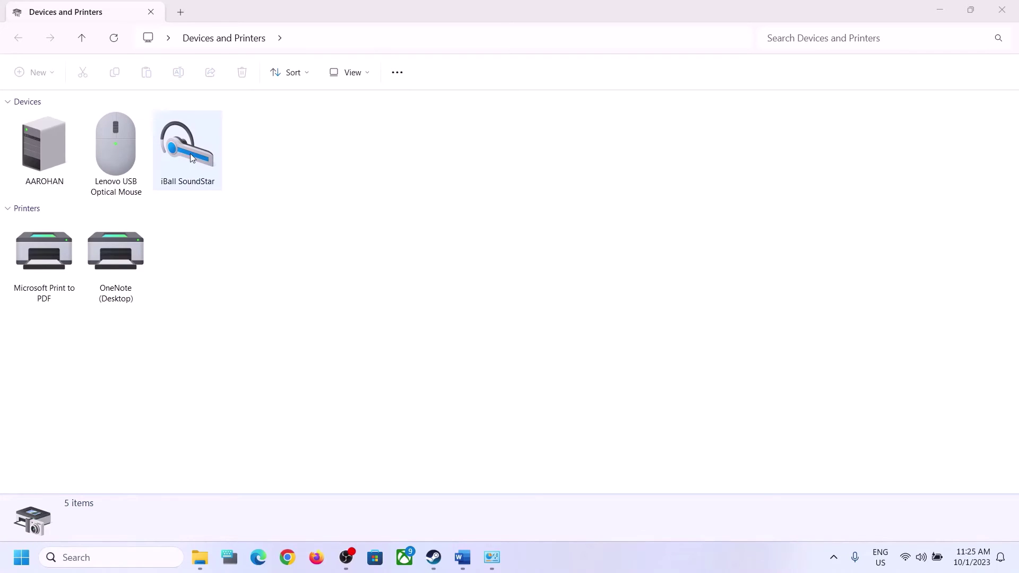
right_click(192, 158)
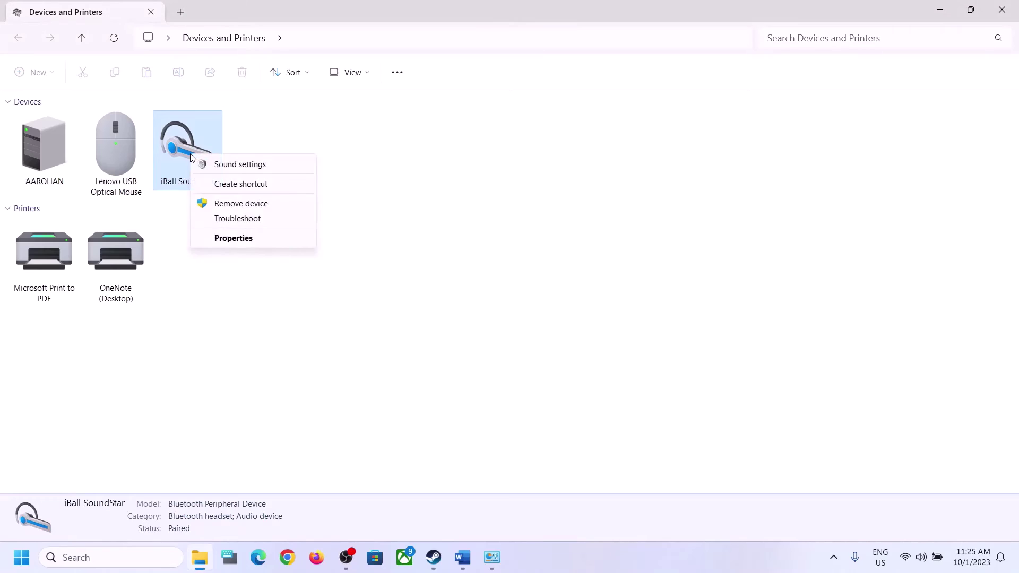
left_click(233, 238)
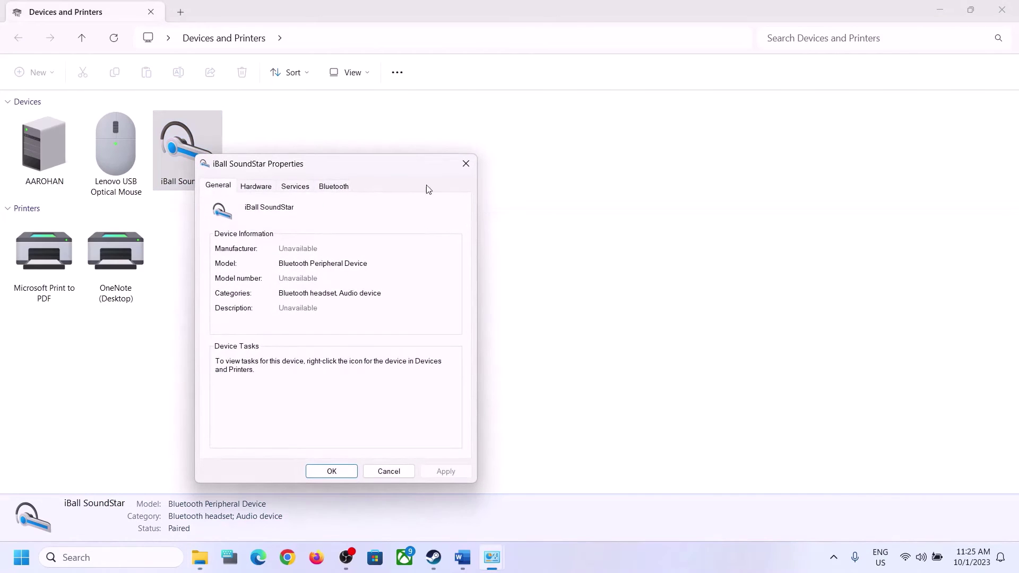
left_click_drag(373, 171, 536, 165)
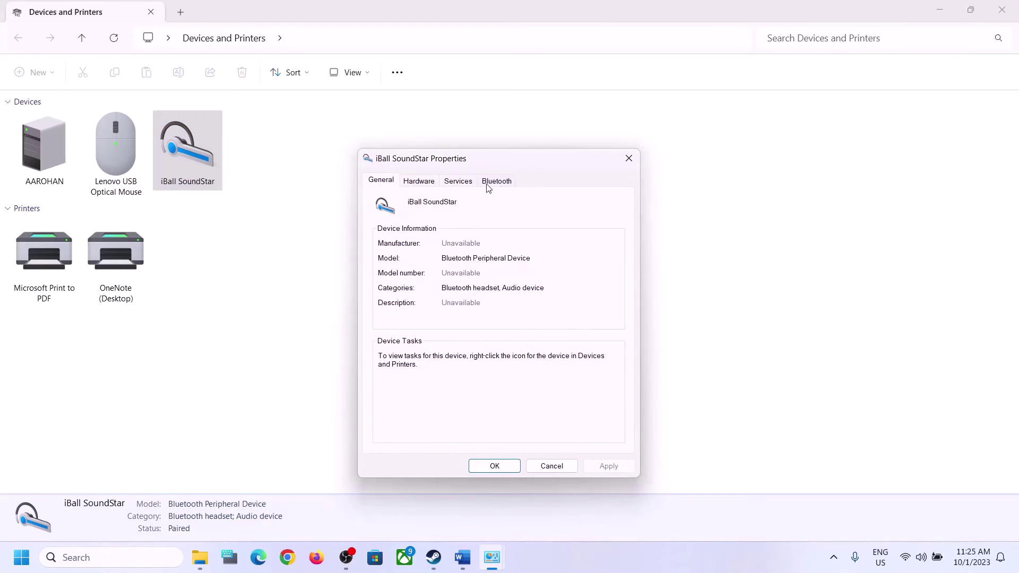
Uncheck Handsfree Telephony on the iBall SoundStar Services tab, apply, and close its properties
left_click(461, 185)
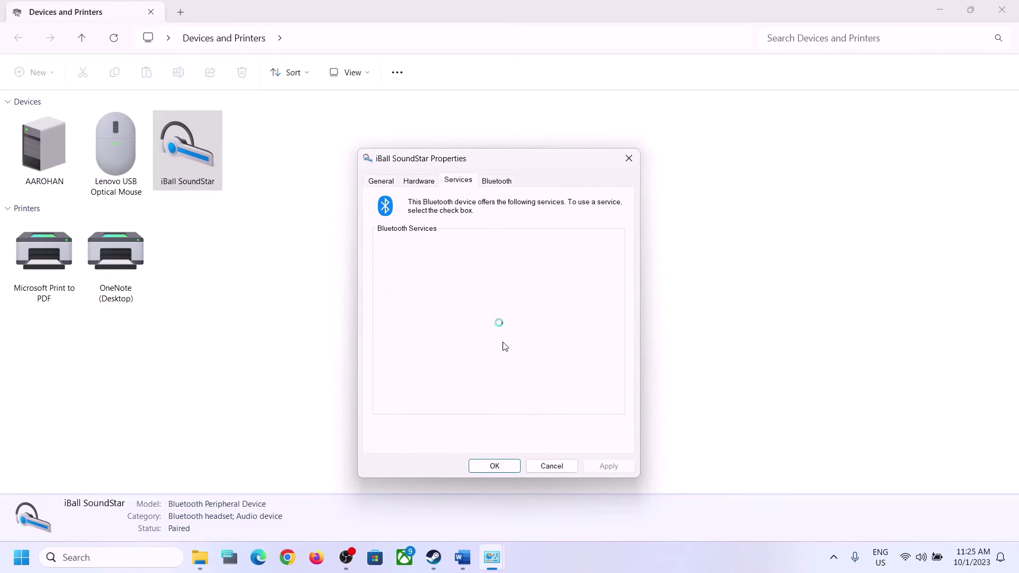
left_click(467, 557)
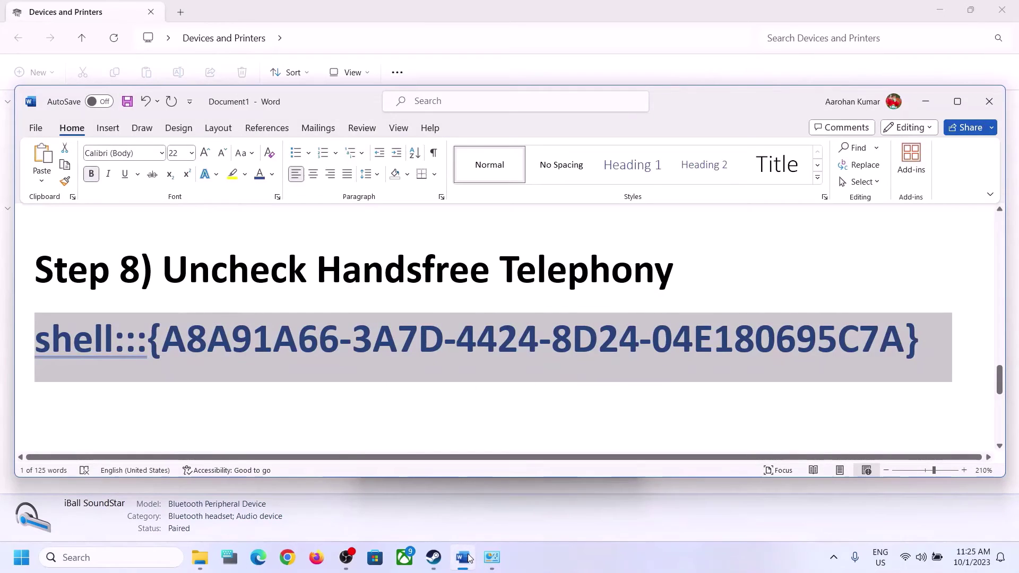
left_click(463, 557)
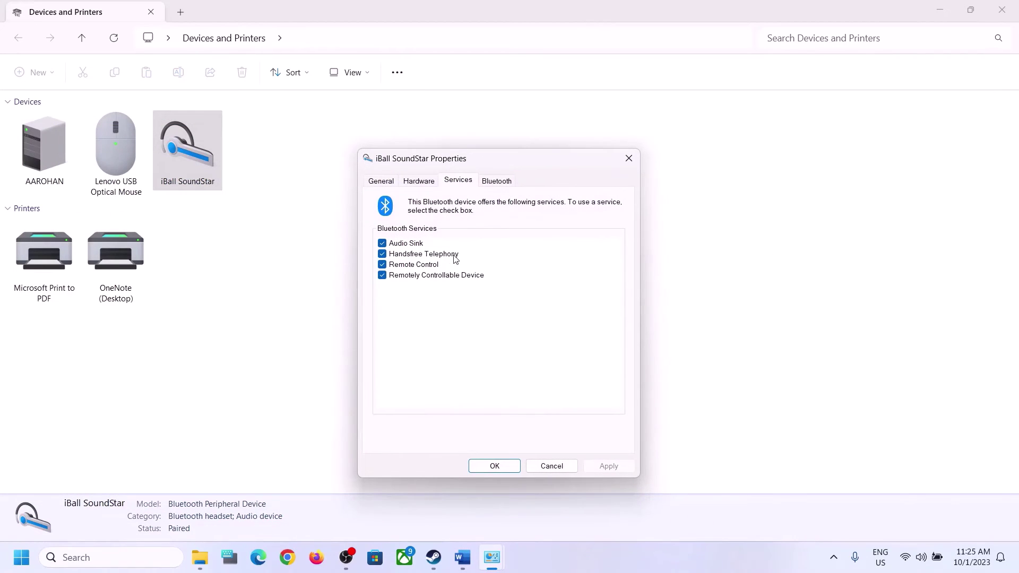
left_click(382, 255)
left_click(615, 466)
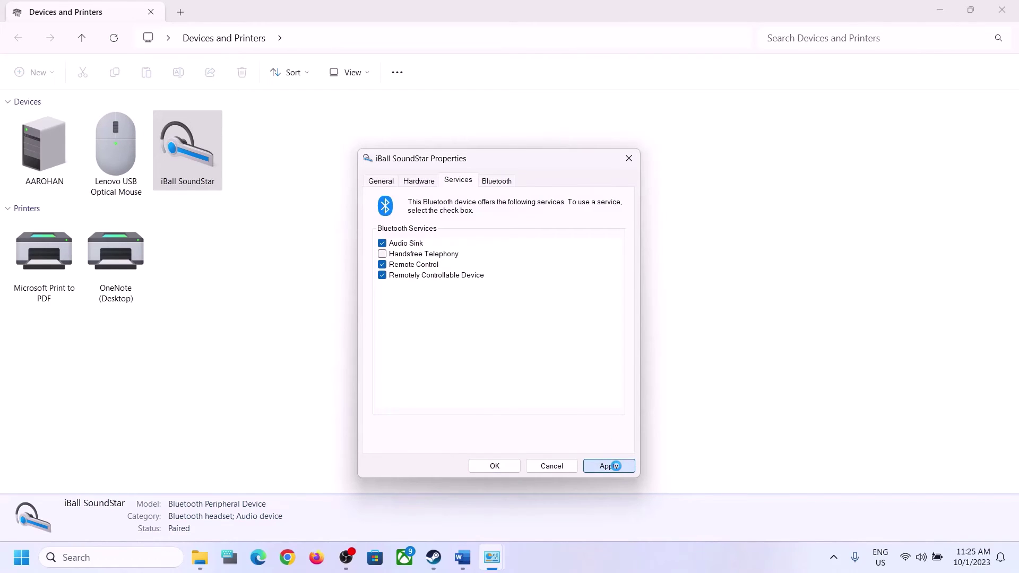
left_click(501, 470)
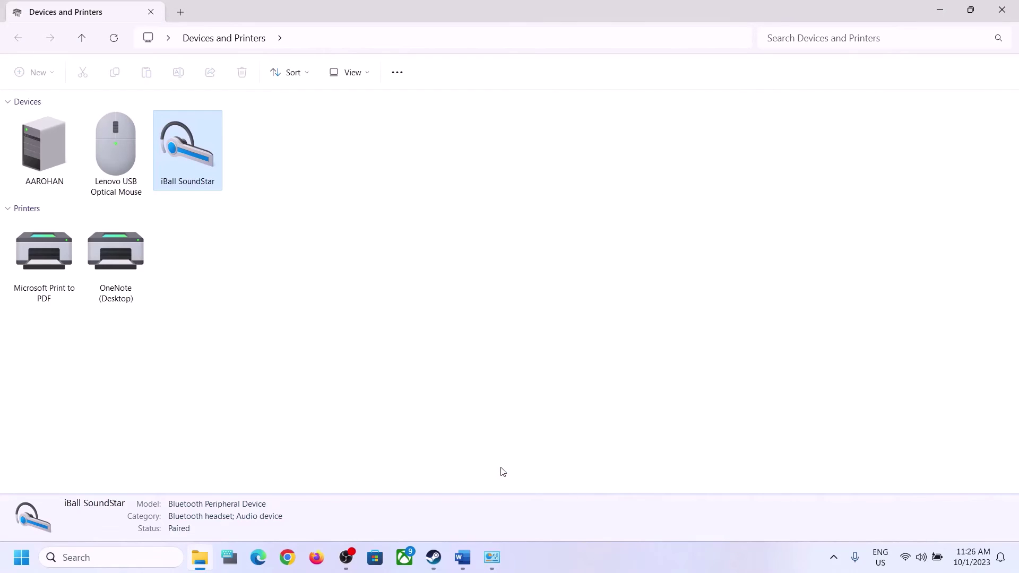
left_click(464, 560)
Read Word's Step 9 note on disabling the internal microphone in sound control
scroll(305, 339, "down", 4)
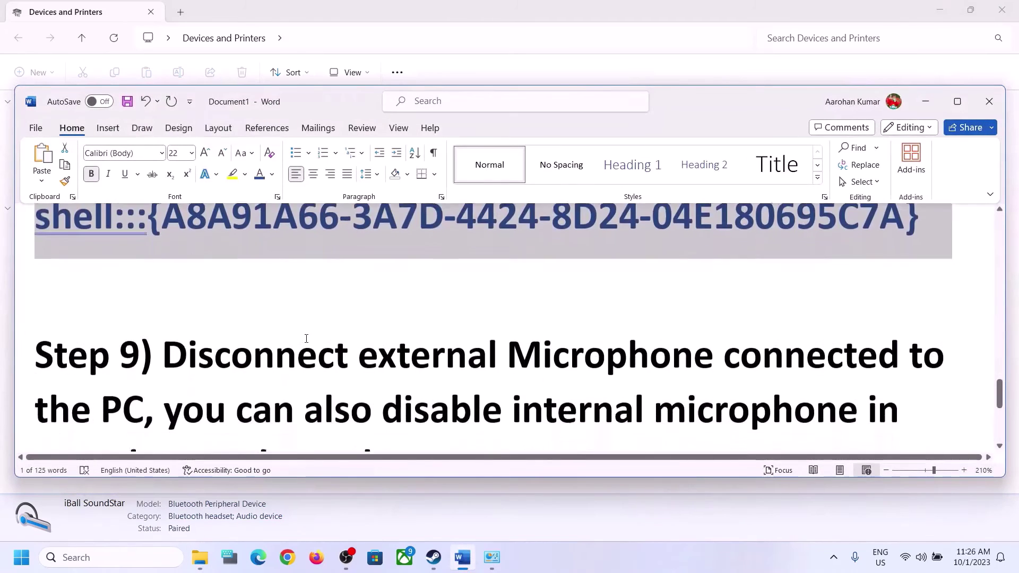
left_click_drag(162, 285, 133, 335)
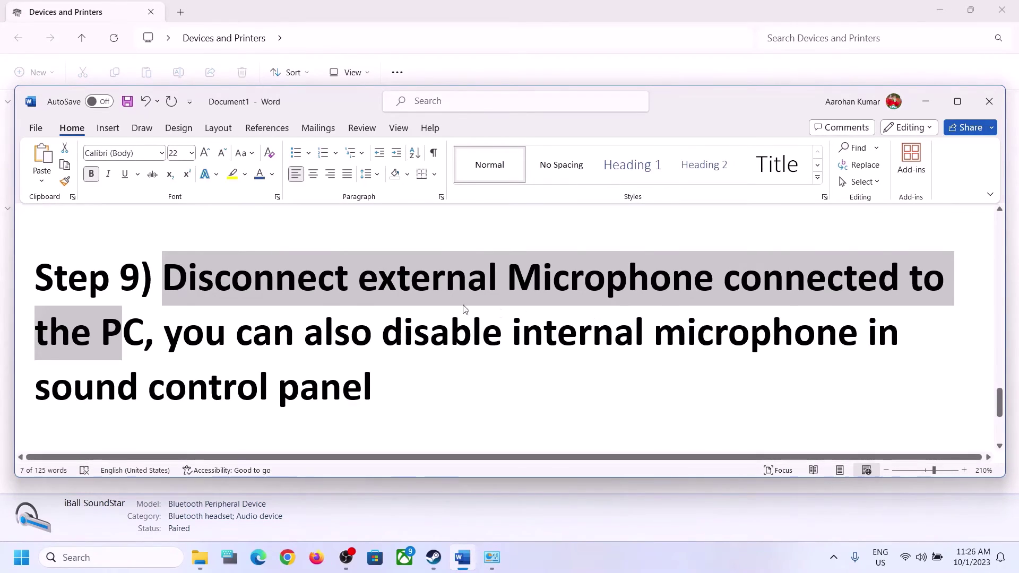
left_click_drag(384, 337, 865, 337)
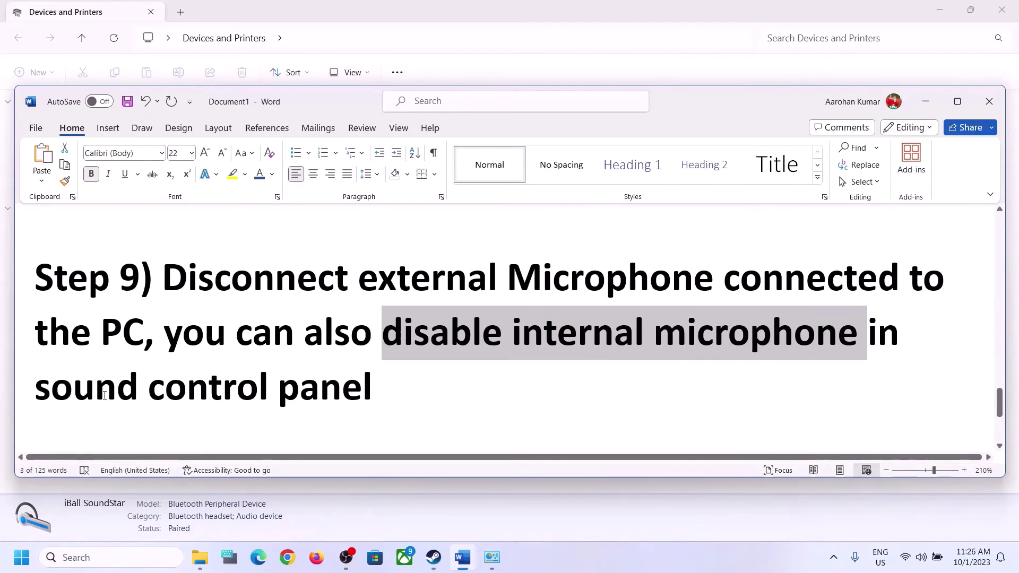
left_click_drag(37, 390, 287, 396)
left_click_drag(165, 334, 511, 335)
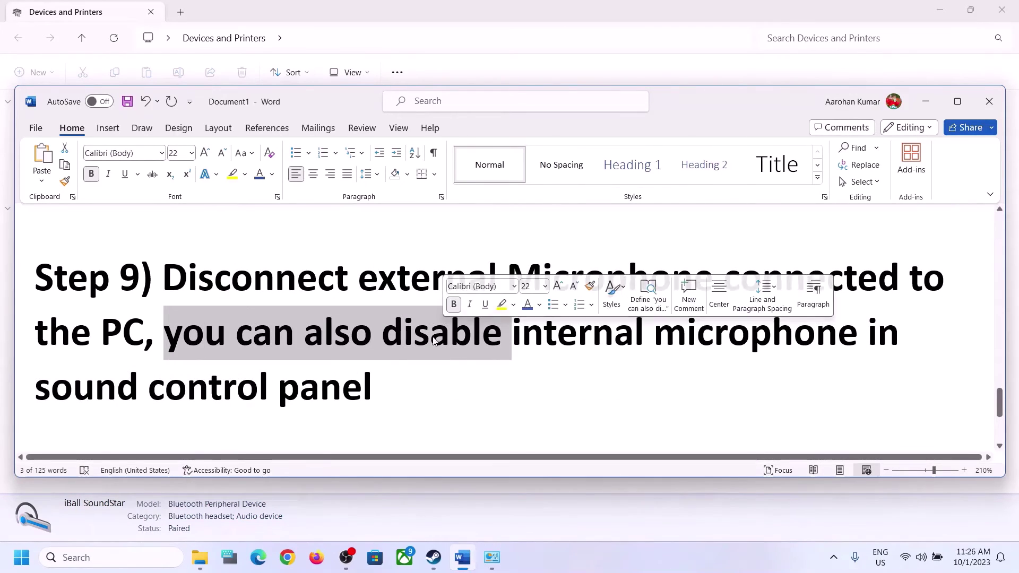
Search Windows for 'control' to find Control Panel
left_click(313, 376)
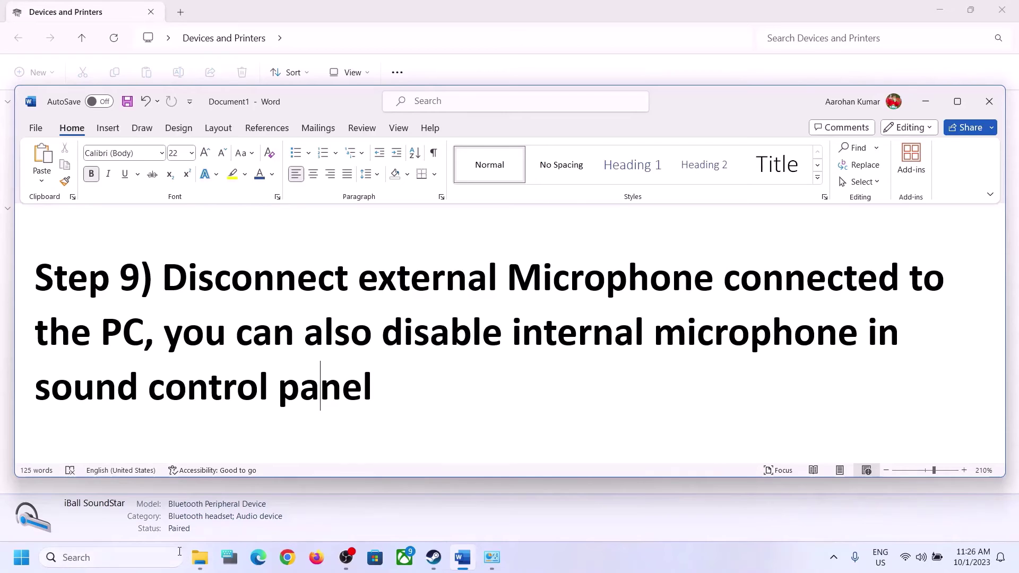
left_click(157, 557)
type("control")
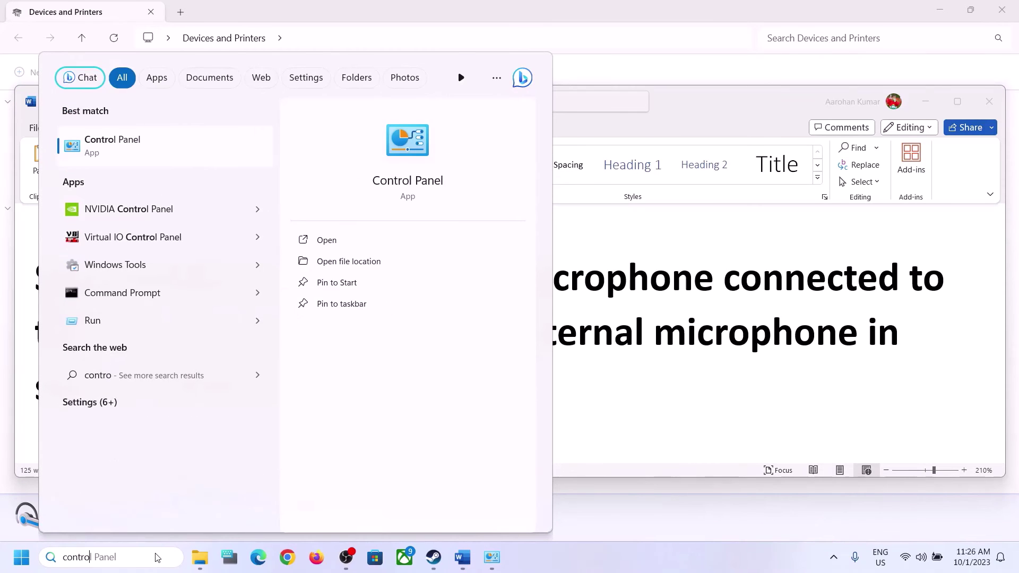
Open Control Panel's Sound settings and inspect the Speakers properties
left_click(125, 144)
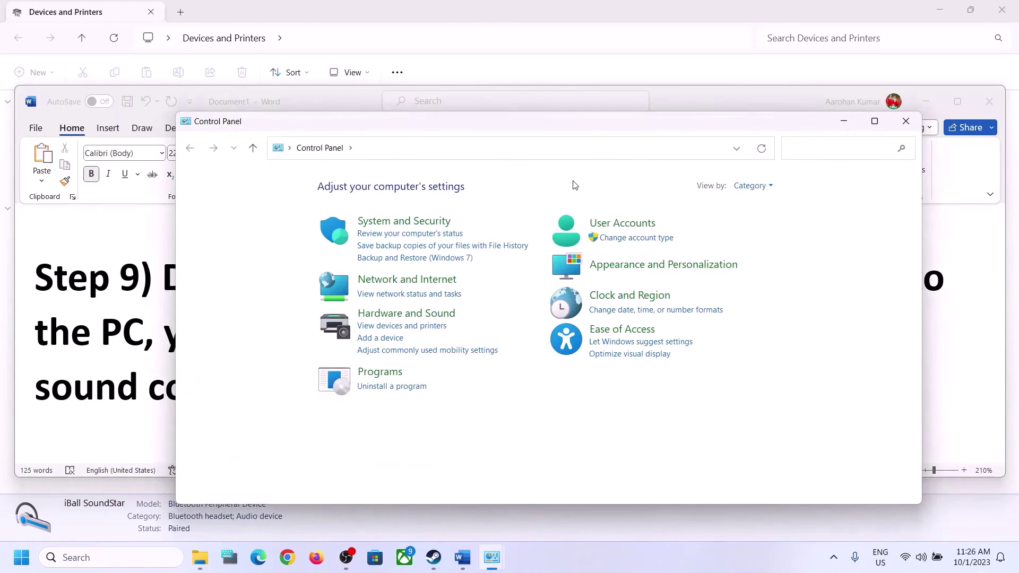
left_click(403, 313)
left_click(365, 263)
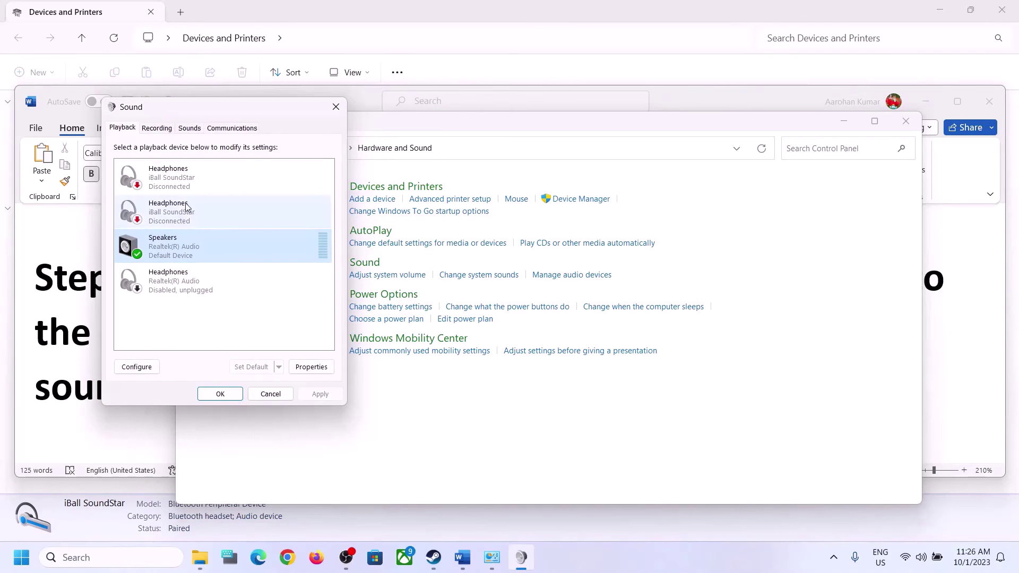
right_click(164, 246)
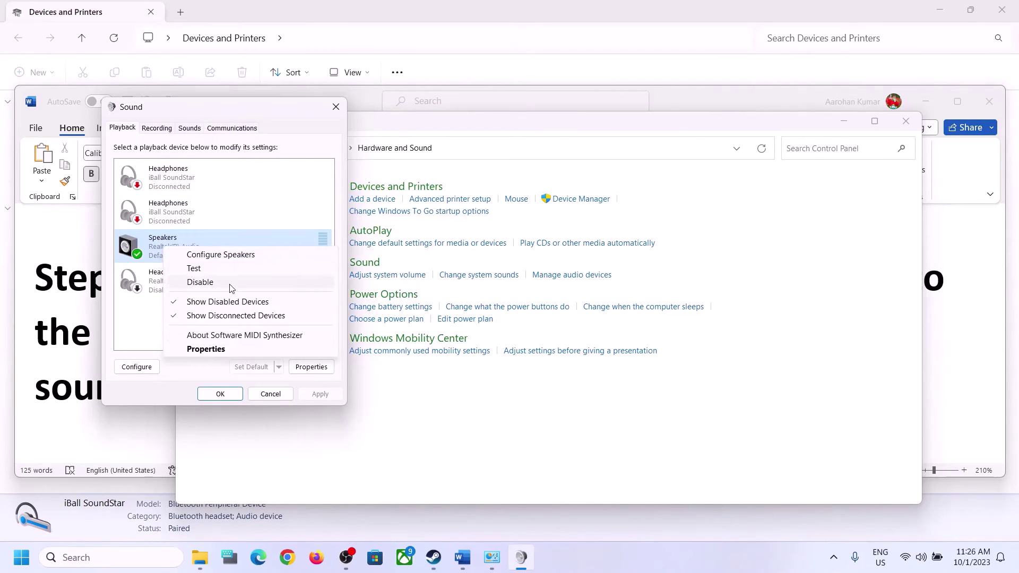
left_click(207, 348)
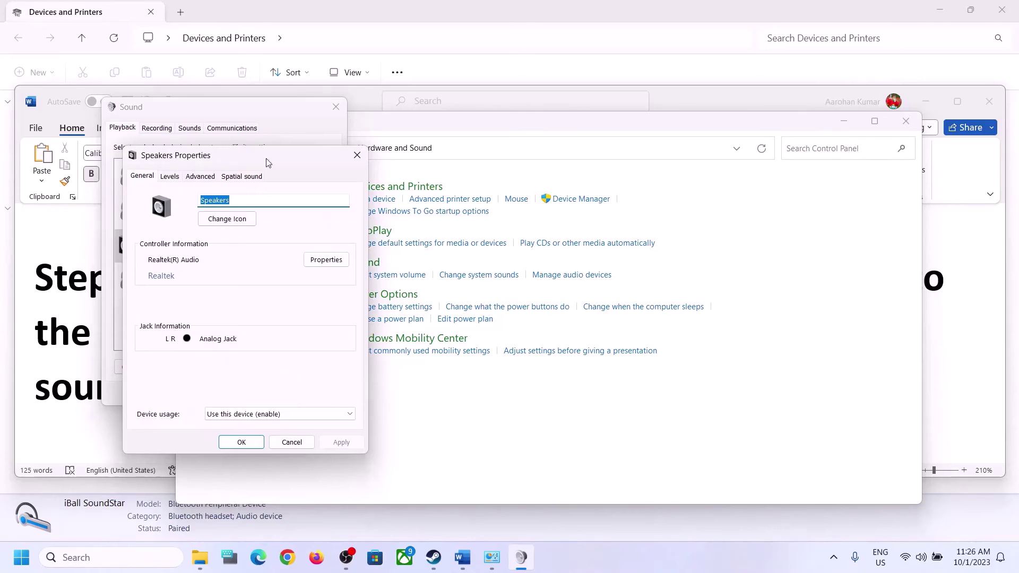
left_click(353, 158)
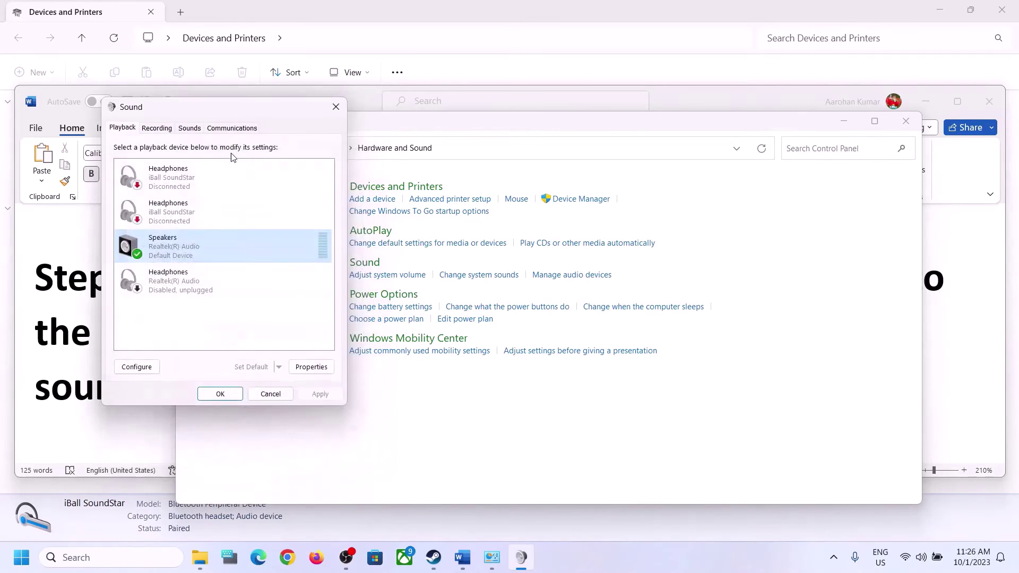
Check the Microphone Array on the Recording tab, then close Sound settings
left_click(162, 128)
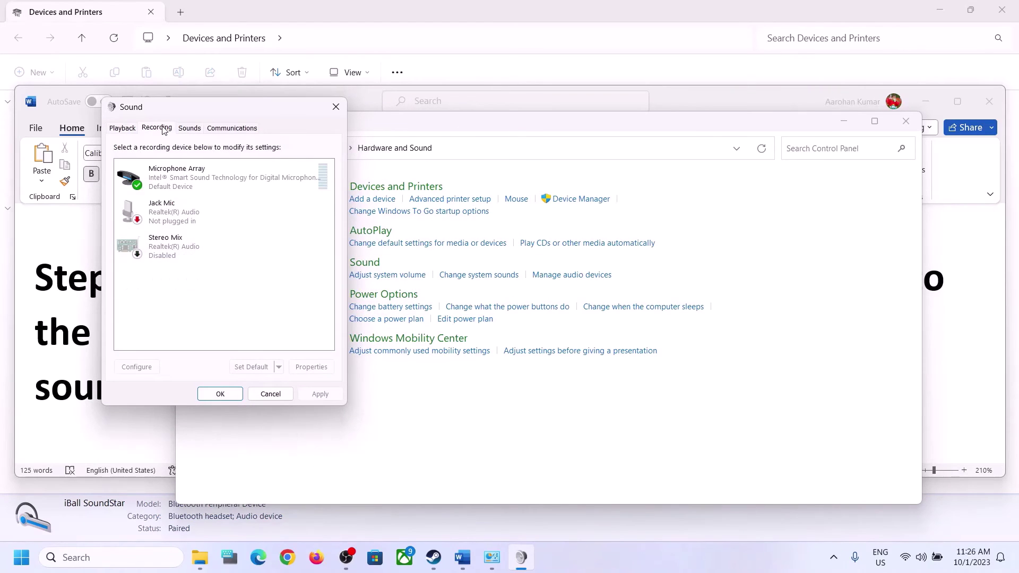
left_click(197, 179)
right_click(205, 179)
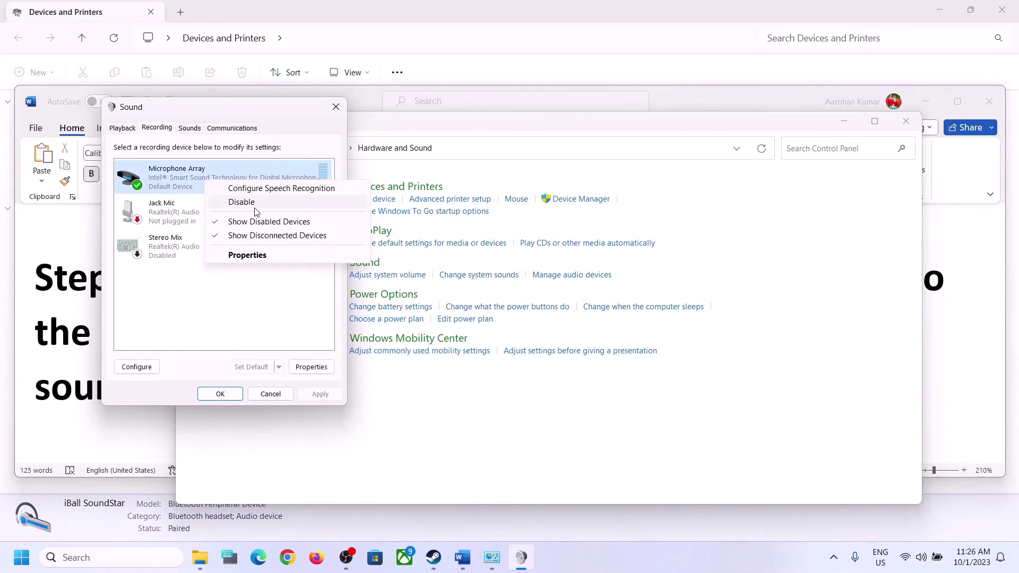
left_click(258, 312)
left_click(336, 107)
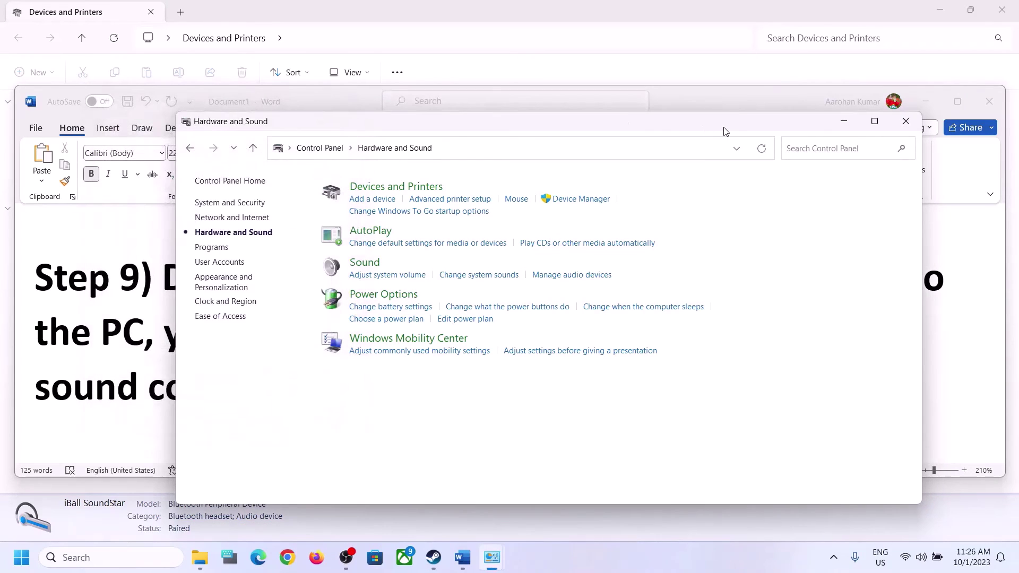
Read Word's Step 10: Install Audio Driver, minimize Word, and open the Start quick-access menu
left_click(108, 395)
scroll(636, 361, "down", 5)
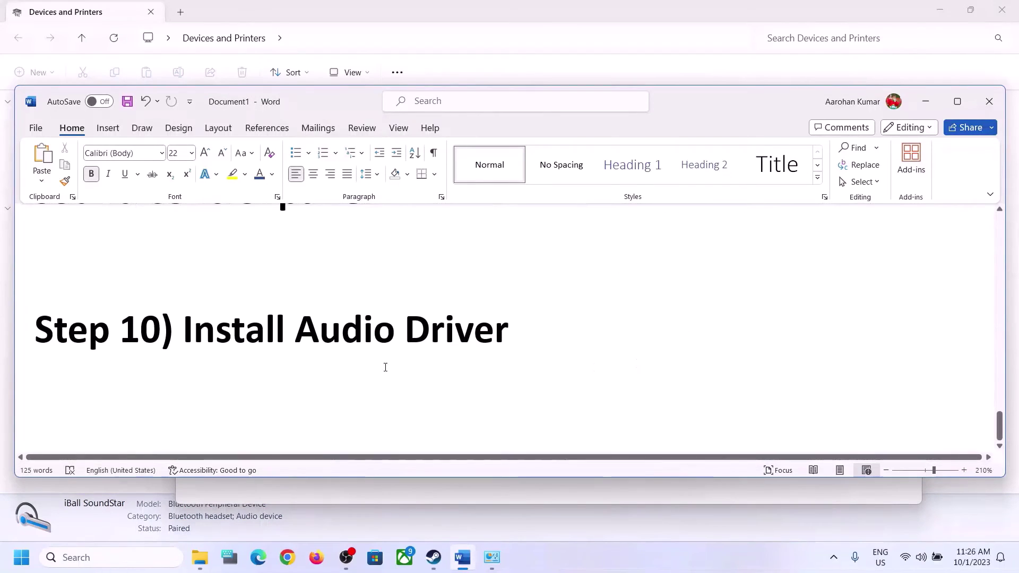
left_click_drag(183, 330, 648, 346)
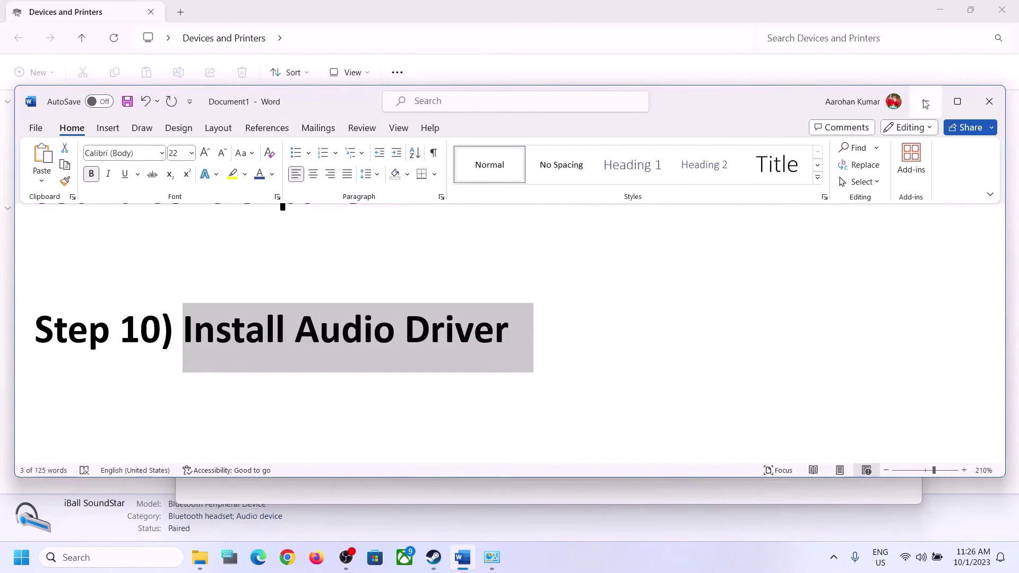
left_click(925, 103)
right_click(29, 565)
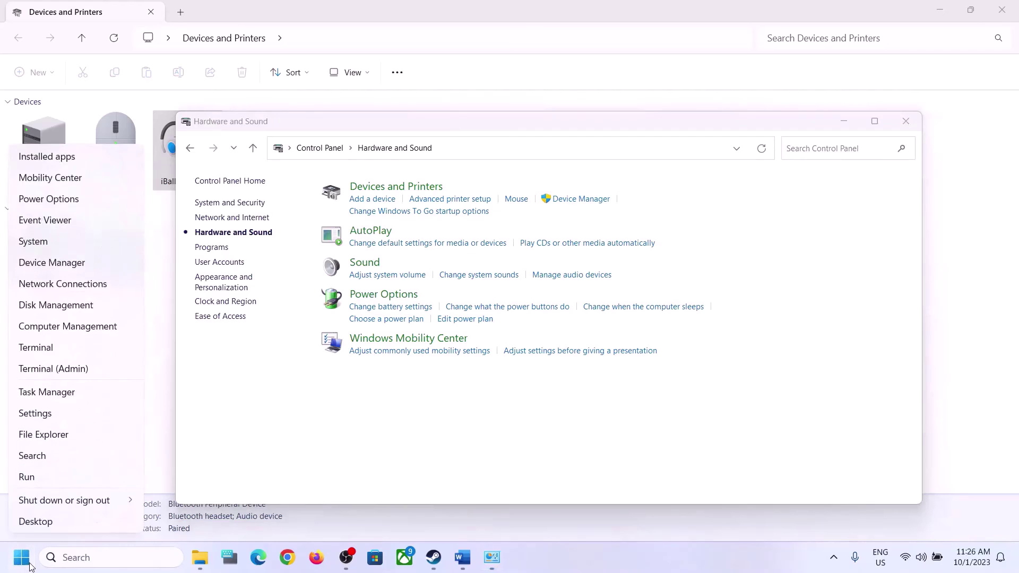
Search automatically and on Windows Update for a newer Realtek(R) Audio driver
left_click(39, 265)
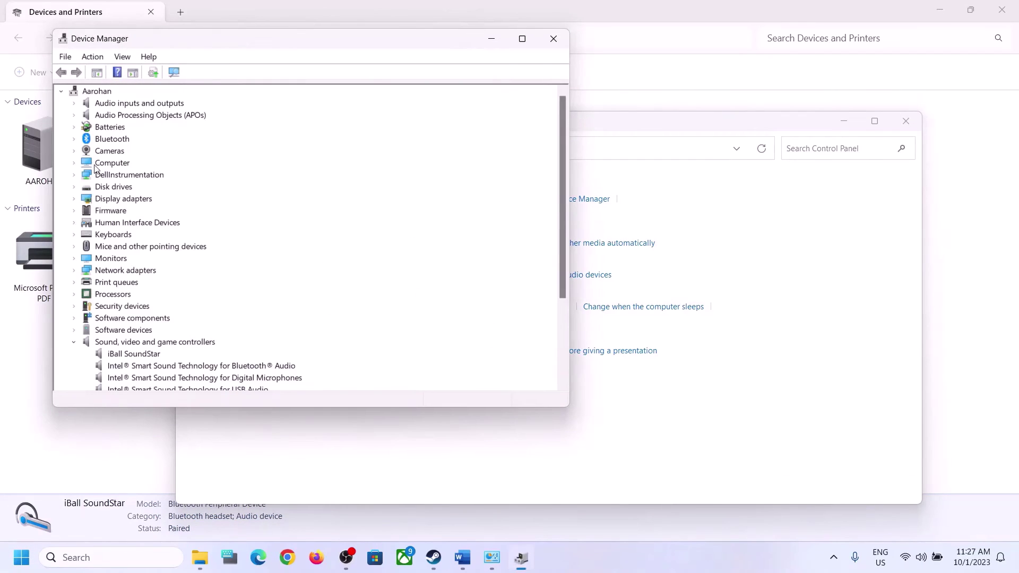
scroll(76, 344, "down", 1)
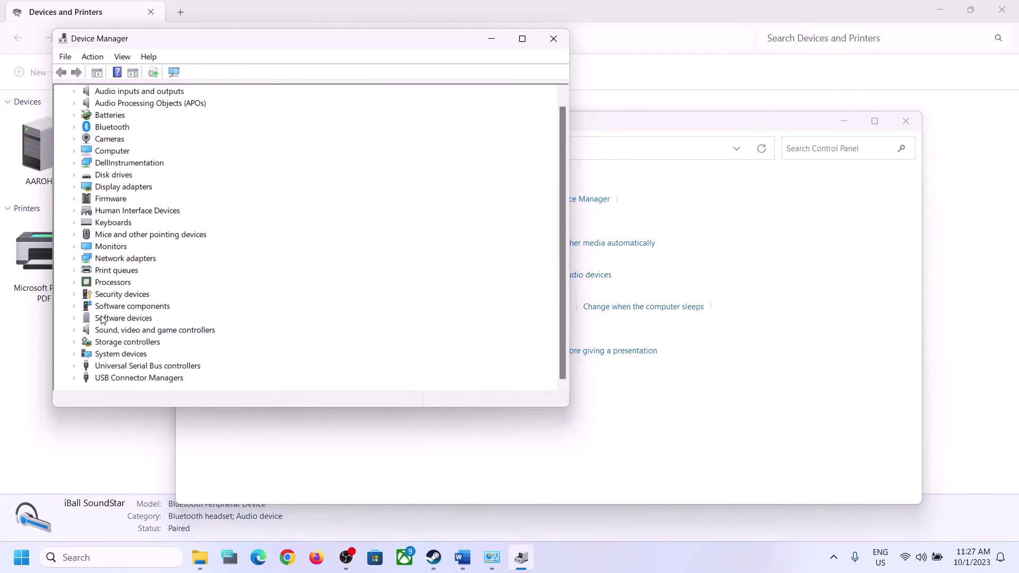
left_click(78, 330)
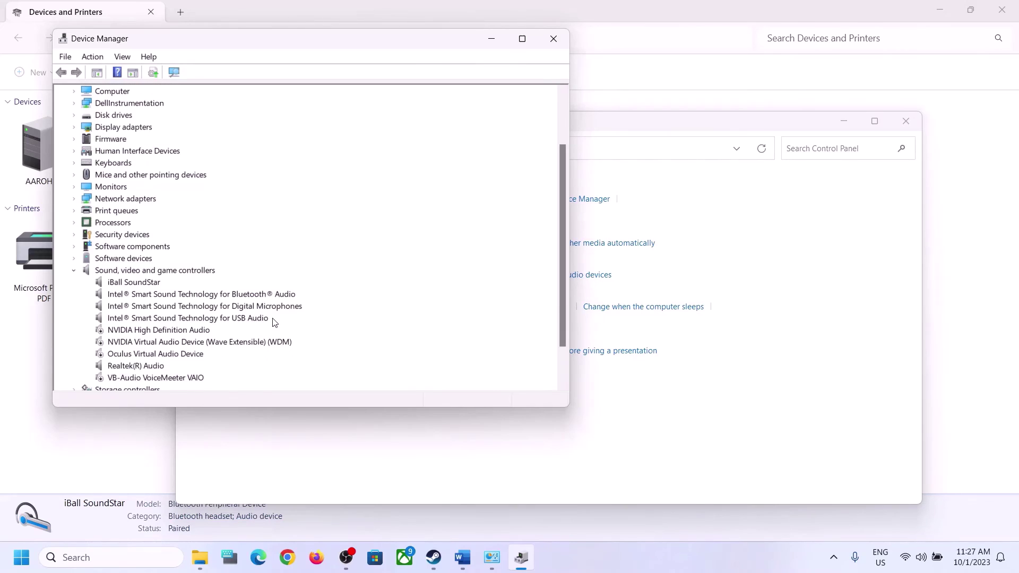
scroll(266, 324, "down", 2)
left_click(133, 319)
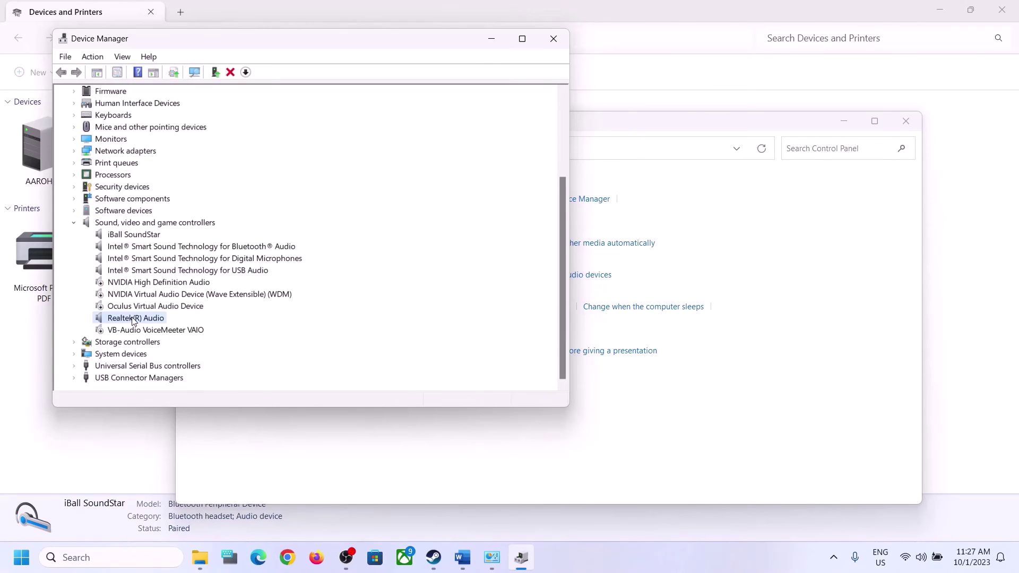
right_click(137, 322)
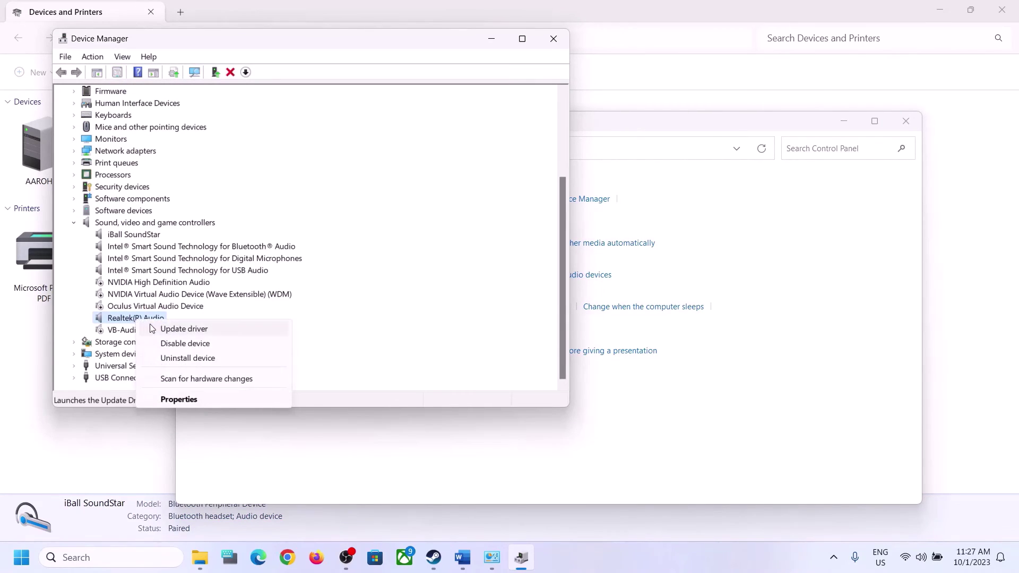
left_click(190, 329)
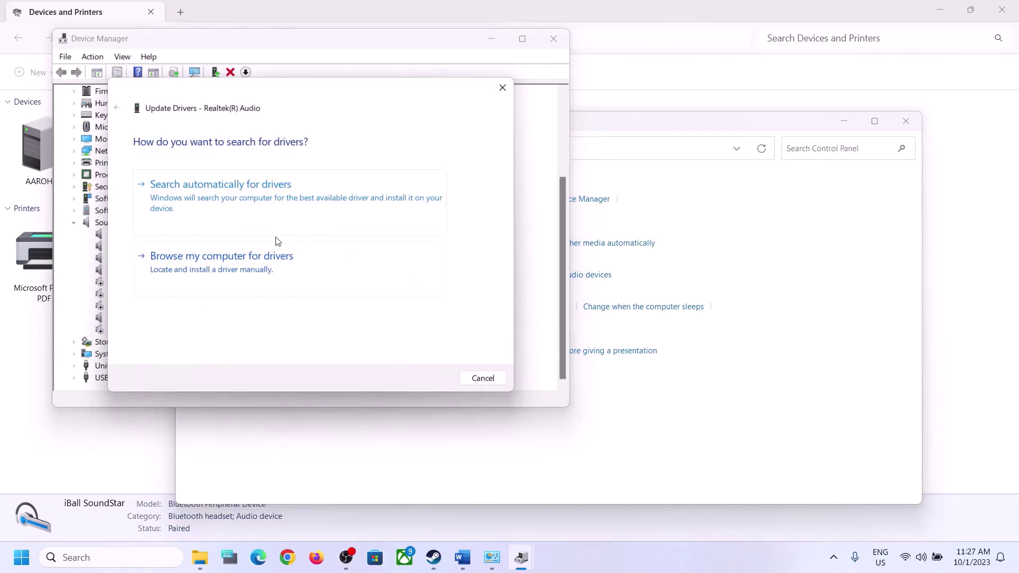
left_click(256, 199)
left_click(220, 314)
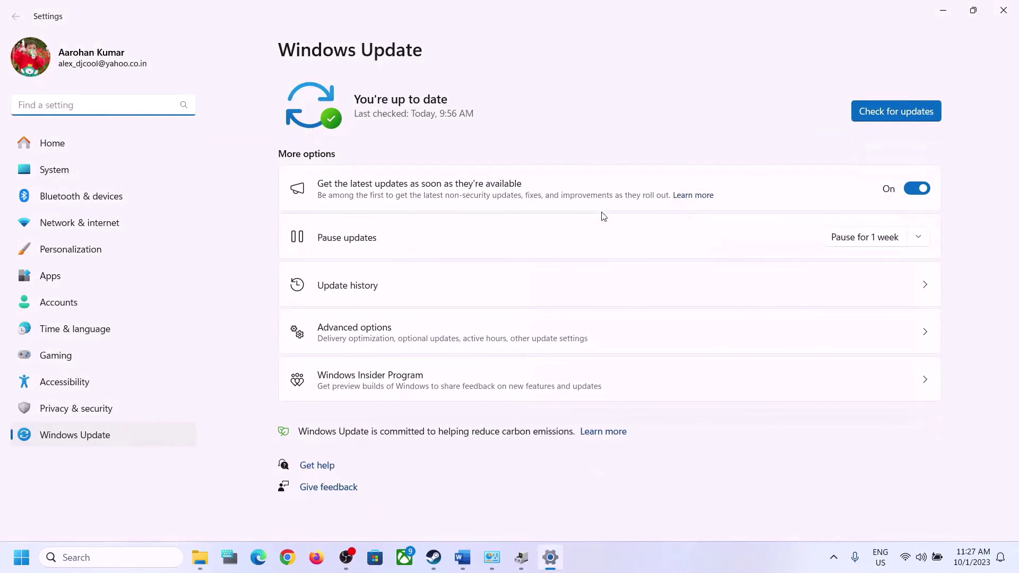
Close Settings, browse the Realtek Audio driver list, select 6.0.9509.1, then cancel
left_click(1003, 13)
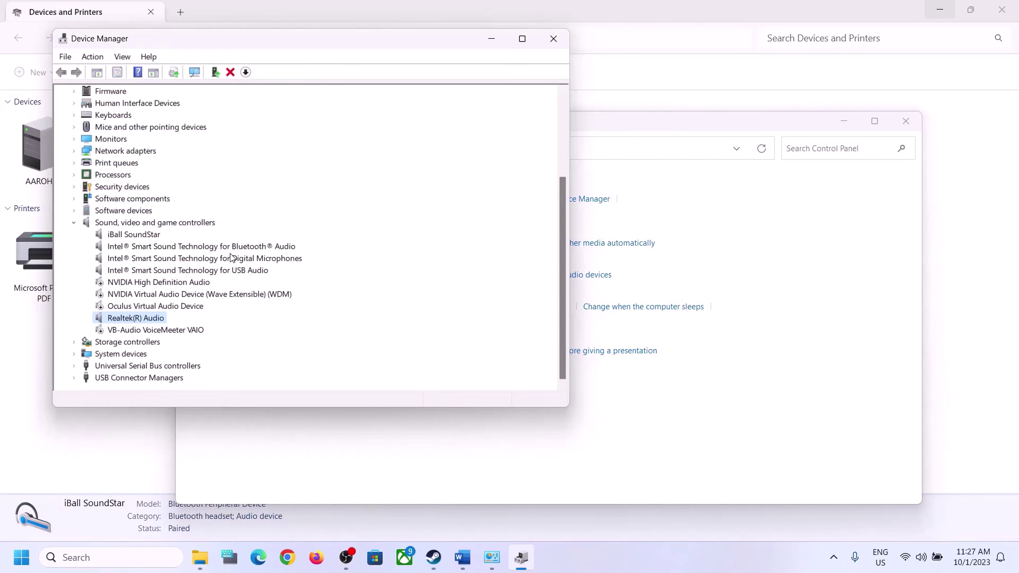
right_click(139, 321)
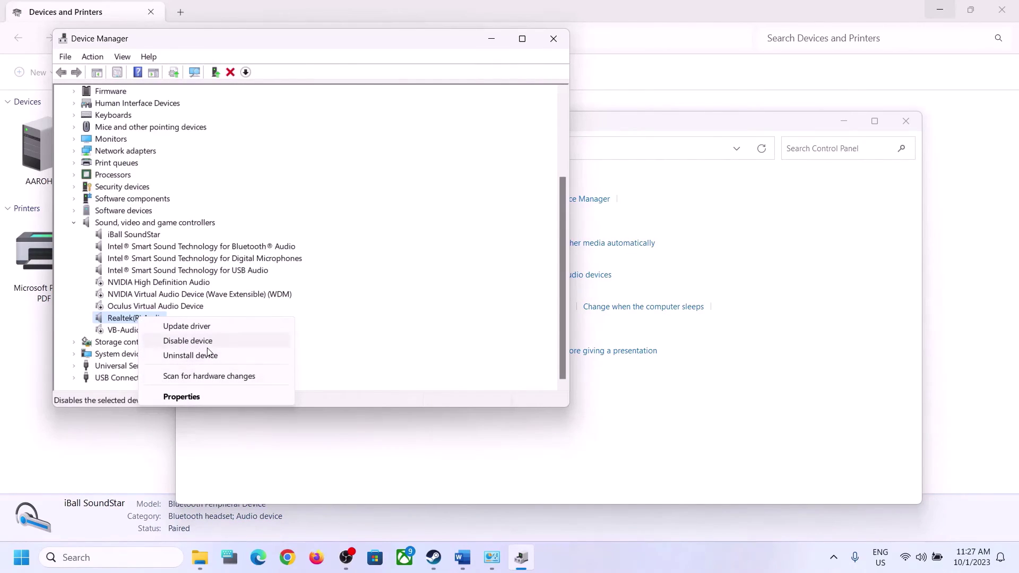
left_click(186, 327)
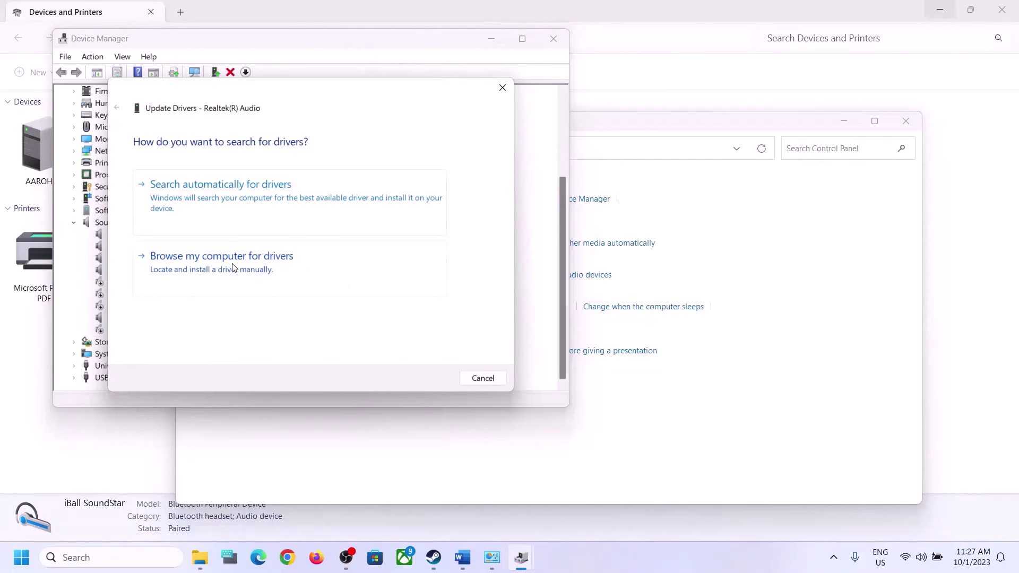
left_click(279, 269)
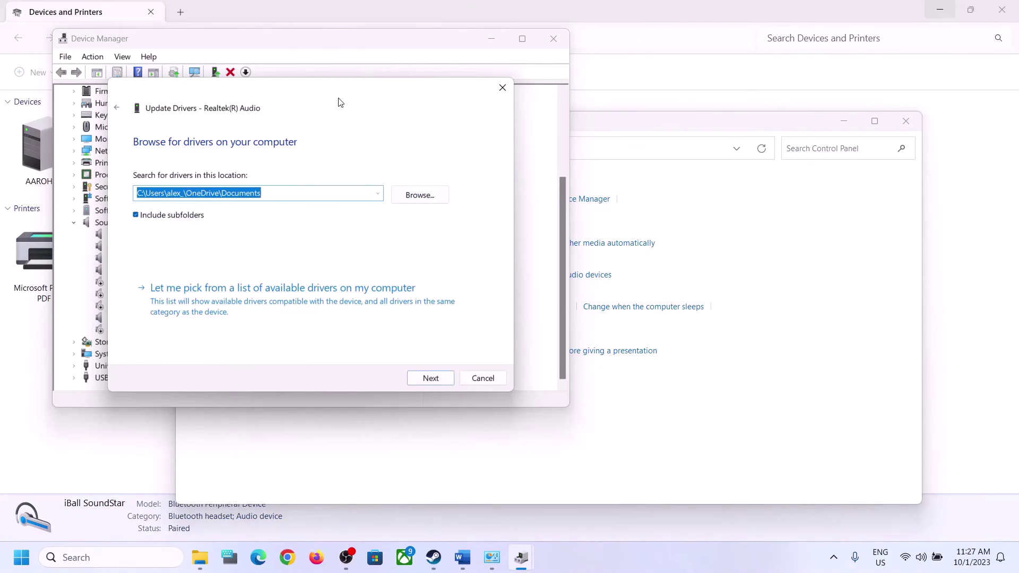
left_click_drag(338, 100, 570, 92)
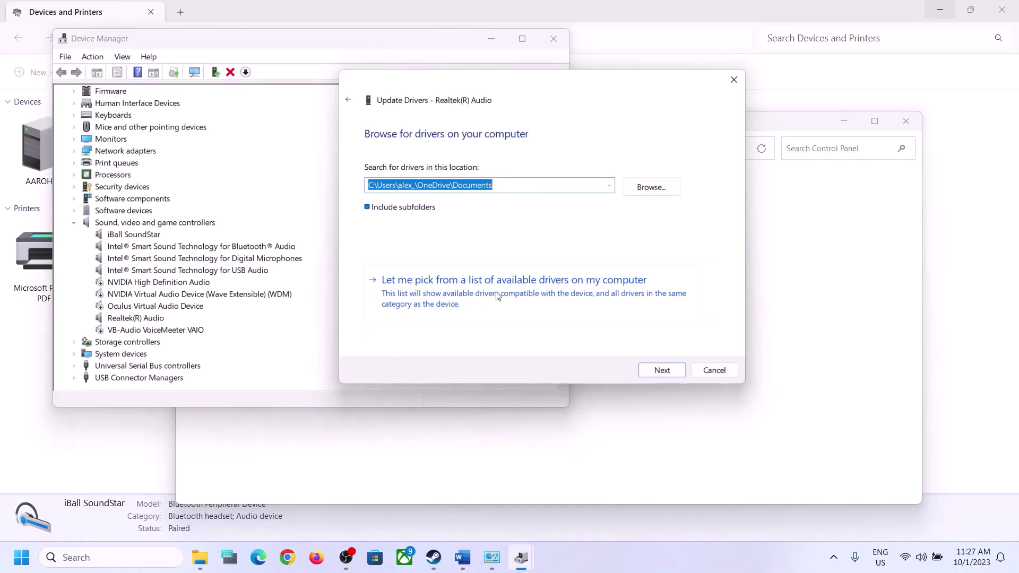
left_click(556, 297)
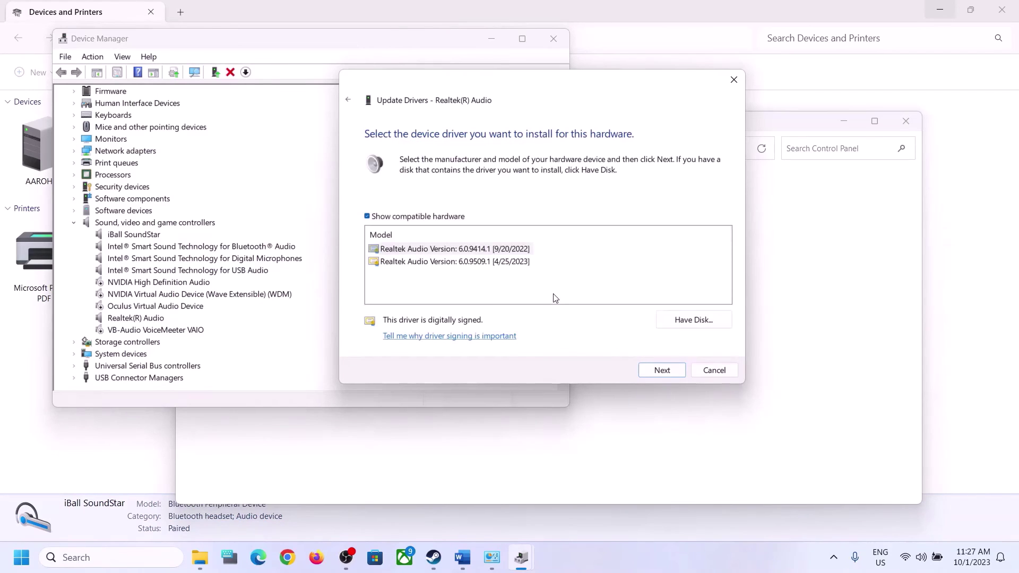
left_click(599, 550)
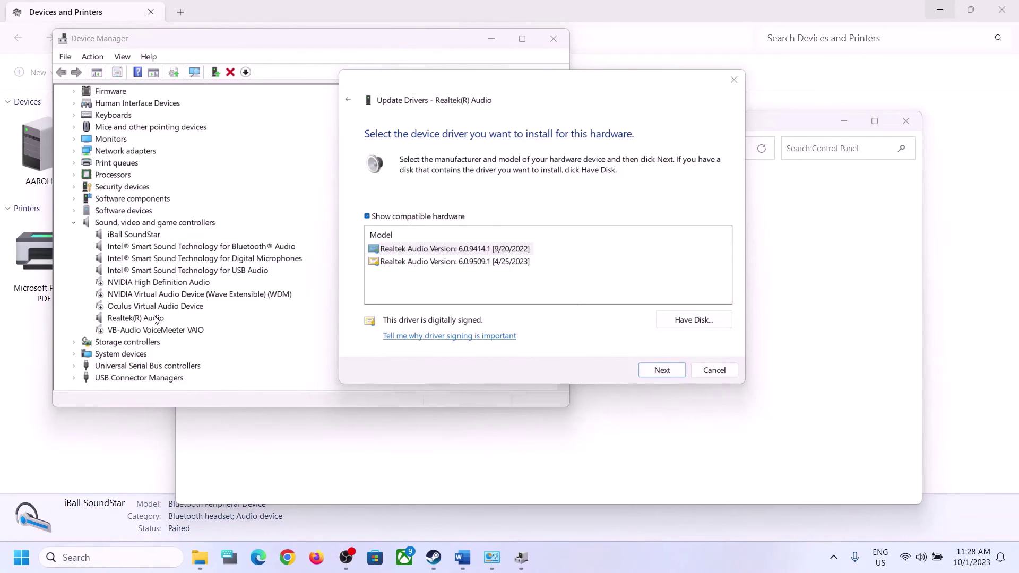
left_click(447, 265)
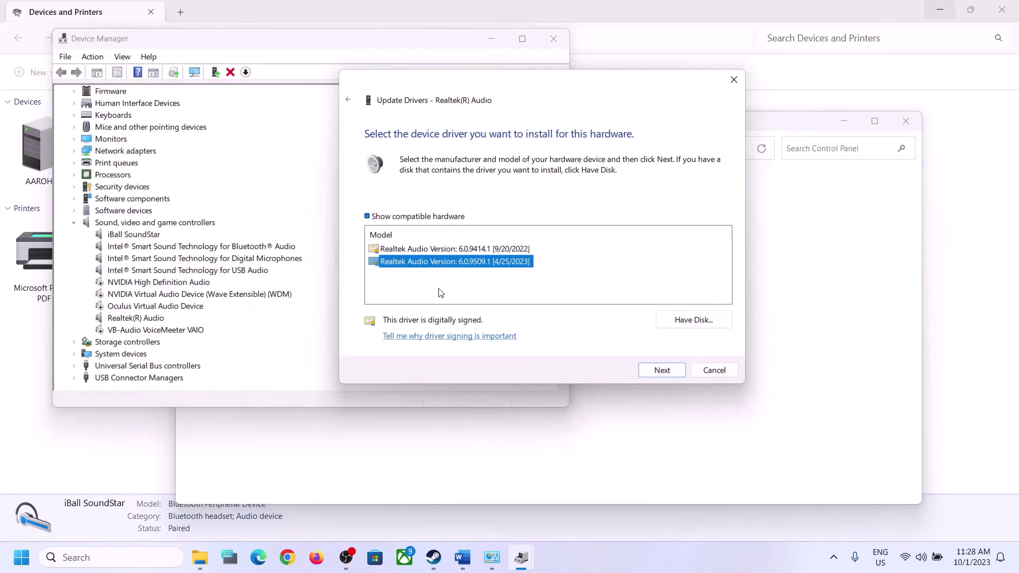
left_click(711, 368)
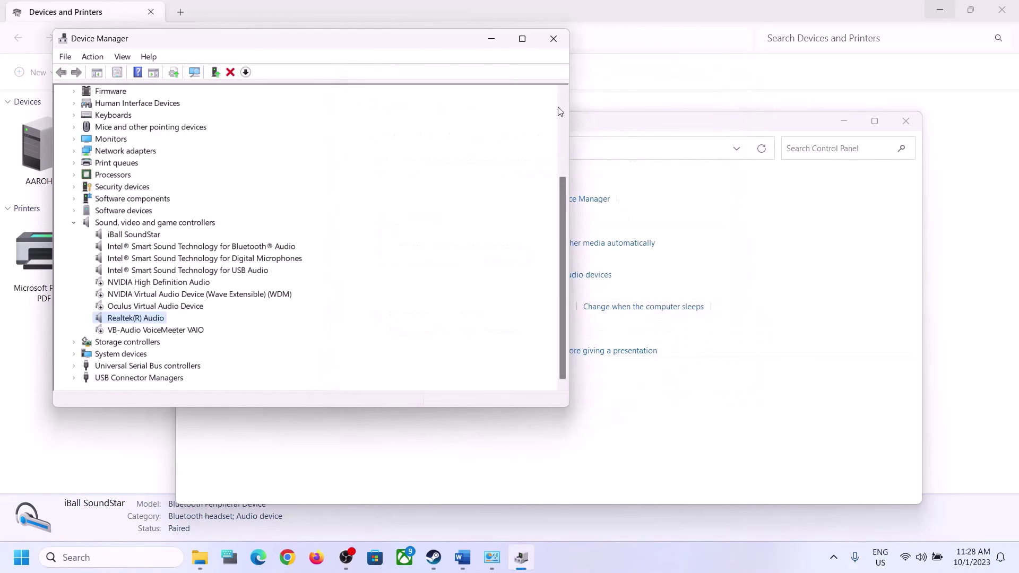